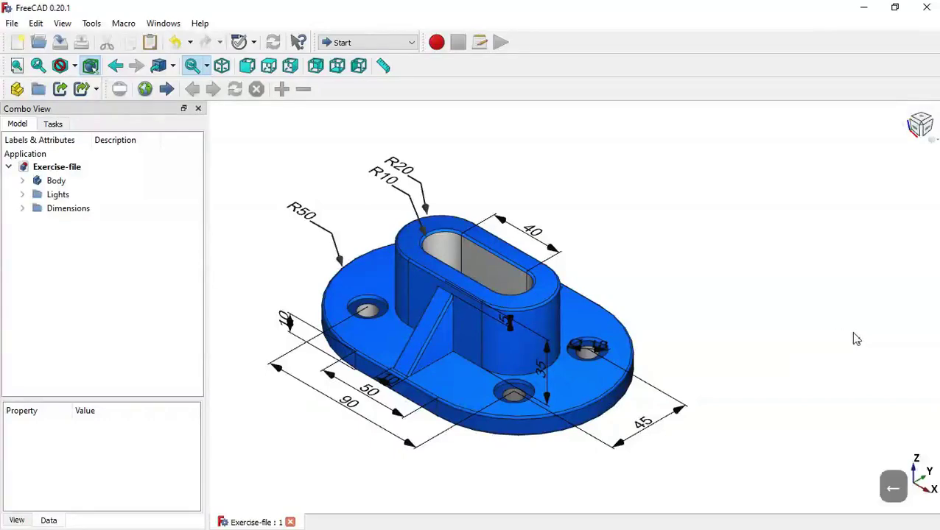
Step: Create a new empty document and switch it to the Part Design workbench
mouse_move(827, 339)
middle_mouse_down()
mouse_move(734, 382)
mouse_move(638, 347)
mouse_move(877, 327)
mouse_move(835, 350)
middle_mouse_up()
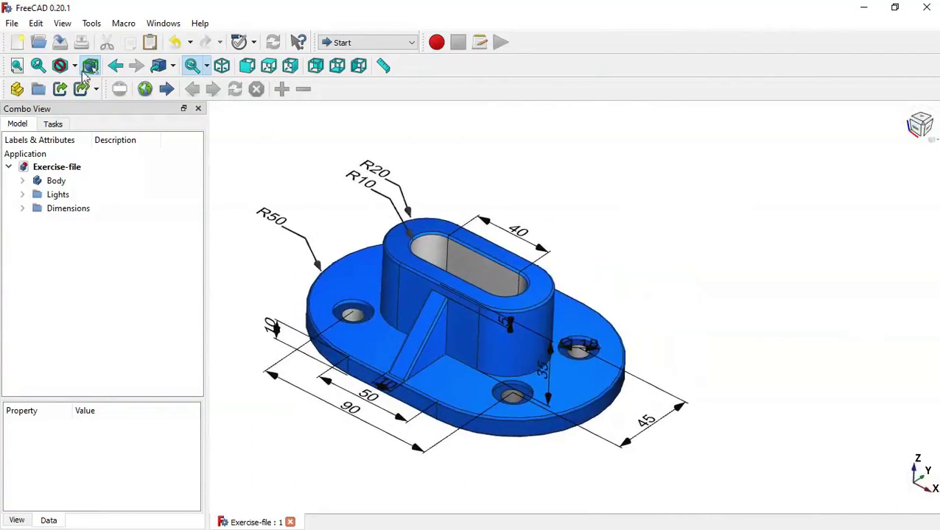
left_click(18, 42)
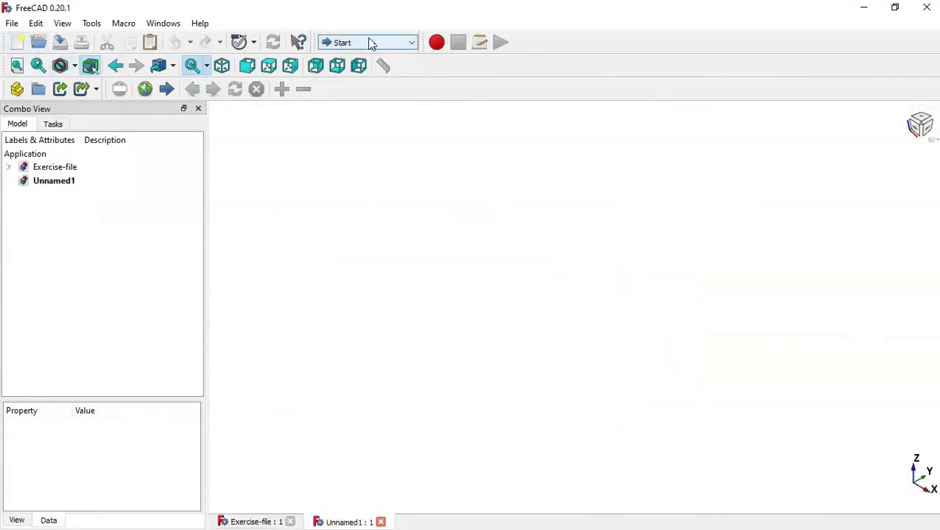
left_click(370, 42)
scroll(367, 148, "up", 1)
left_click(361, 189)
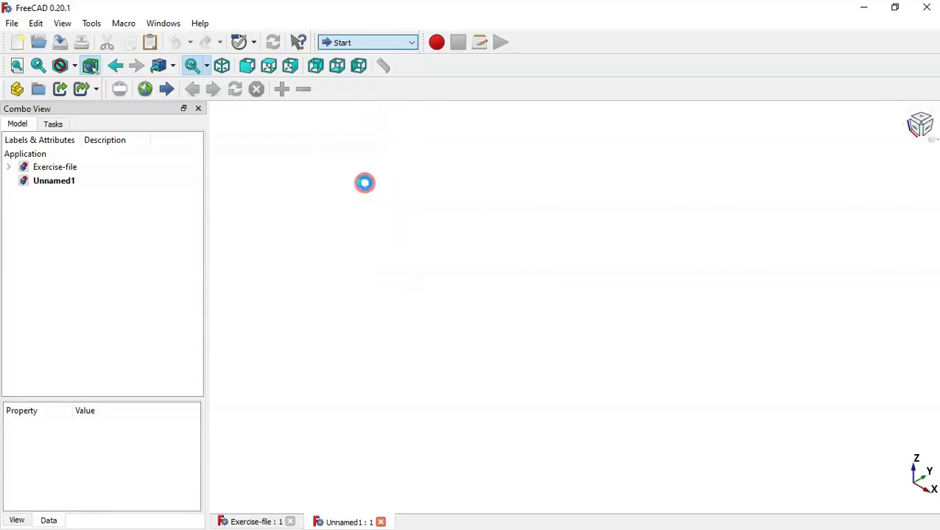
Step: Create a body and start a sketch on its XY plane
left_click(56, 177)
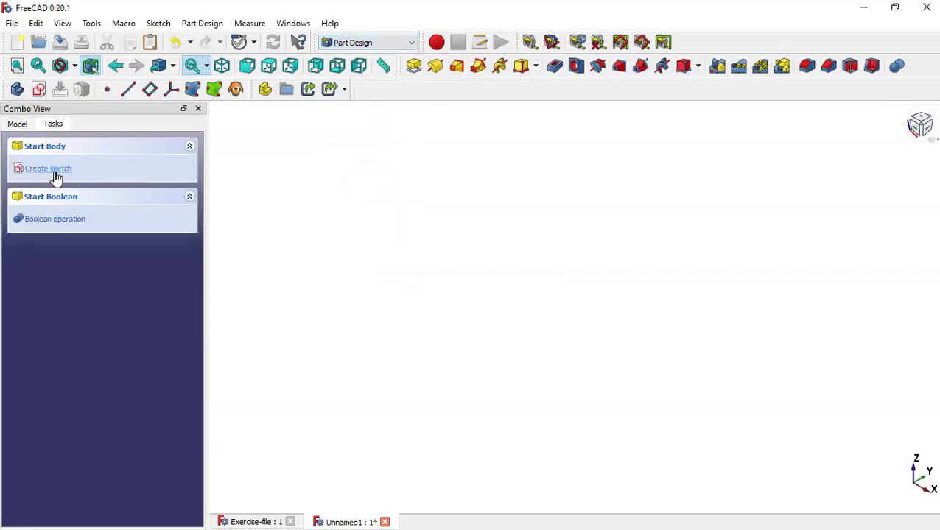
left_click(53, 172)
left_click(596, 221)
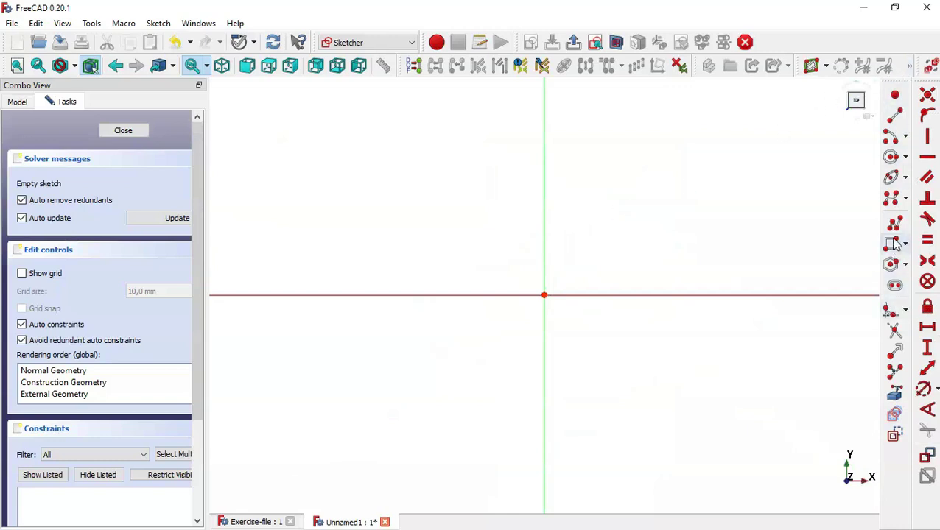
Step: Sketch a horizontal slot with both arc centres on the X axis, about 44 mm between centres and 11 mm in radius
left_click(895, 286)
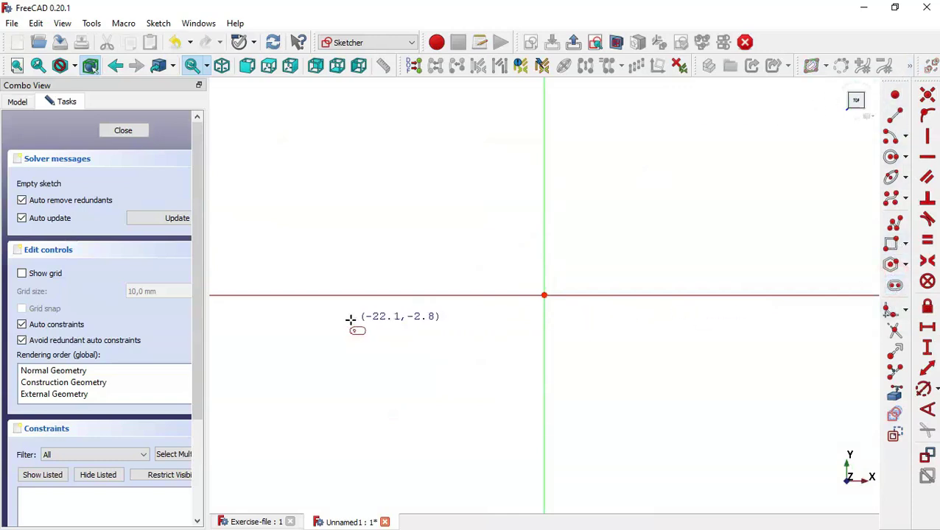
left_click(361, 292)
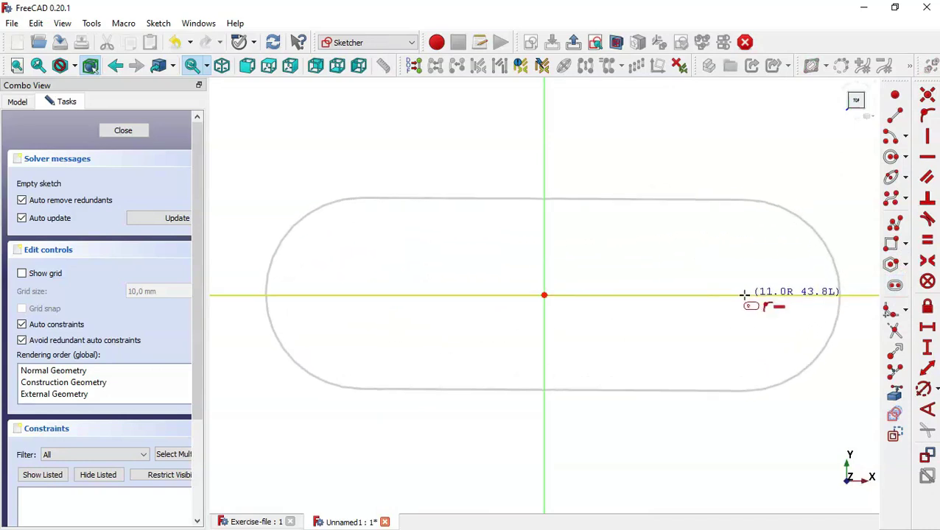
left_click(744, 294)
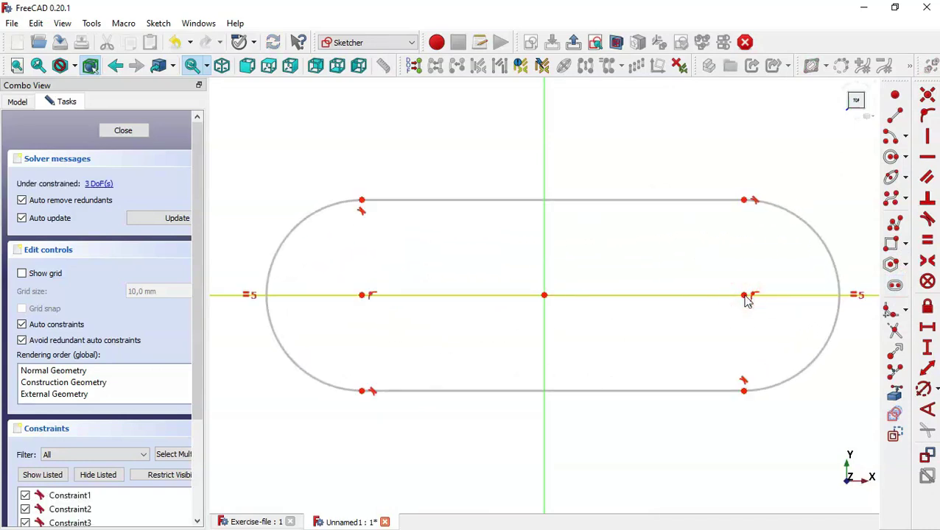
Step: Constrain the slot's two arc centres symmetrically about the origin
left_click(927, 262)
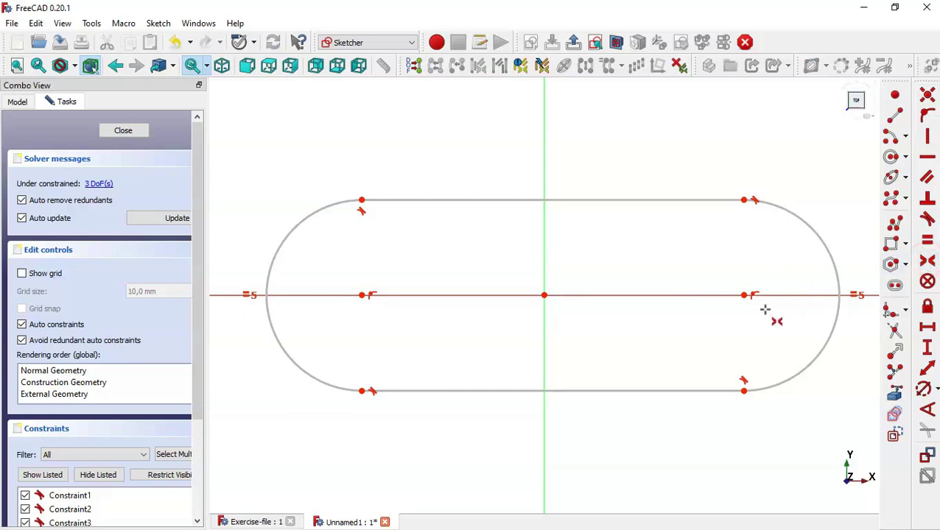
left_click(744, 295)
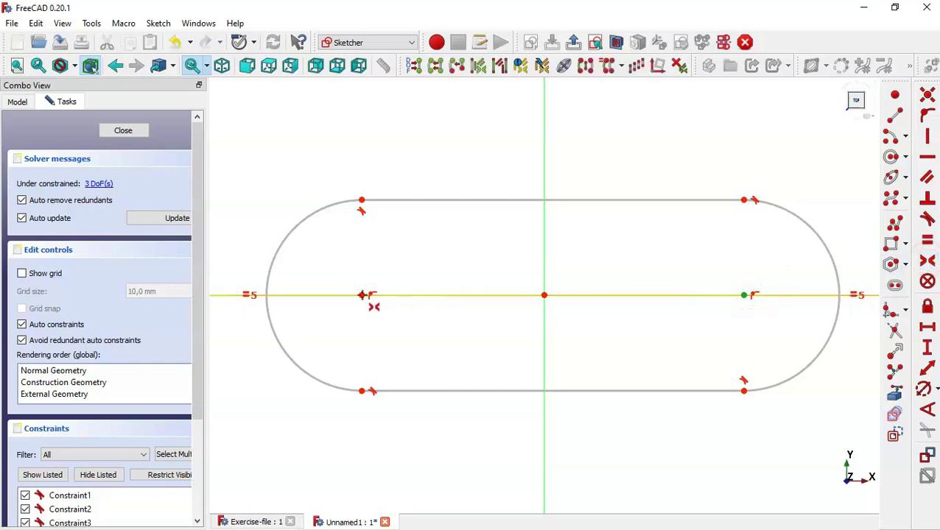
left_click(361, 295)
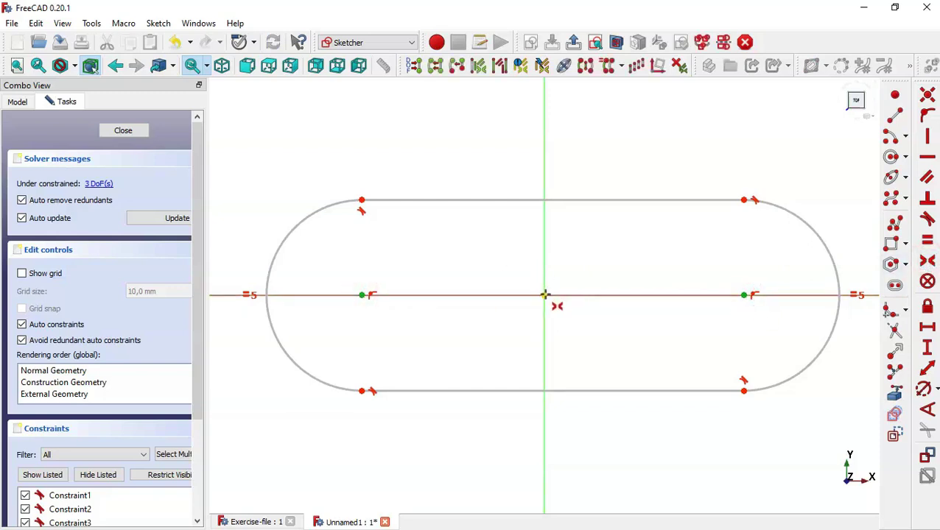
left_click(545, 295)
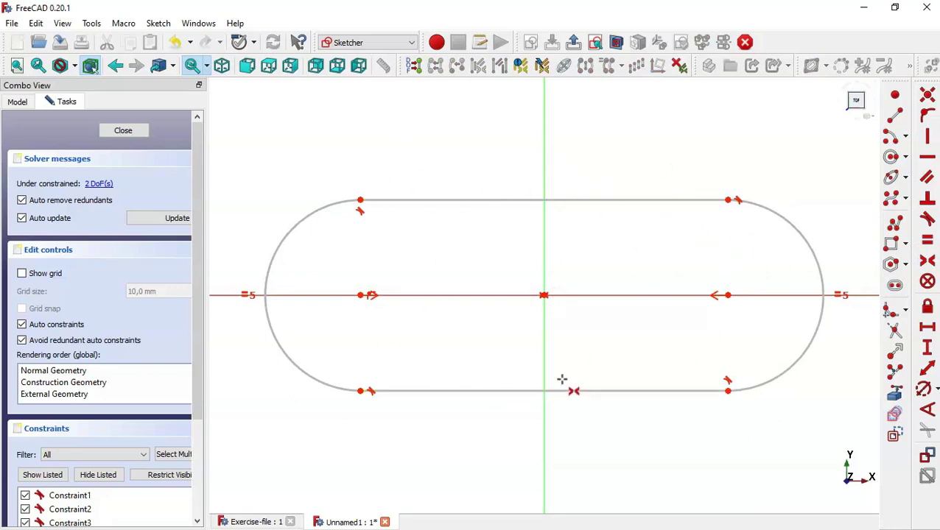
Step: Check the base dimensions in the Exercise-file document and constrain the slot's upper straight edge to a horizontal length of 50 mm
left_click(247, 523)
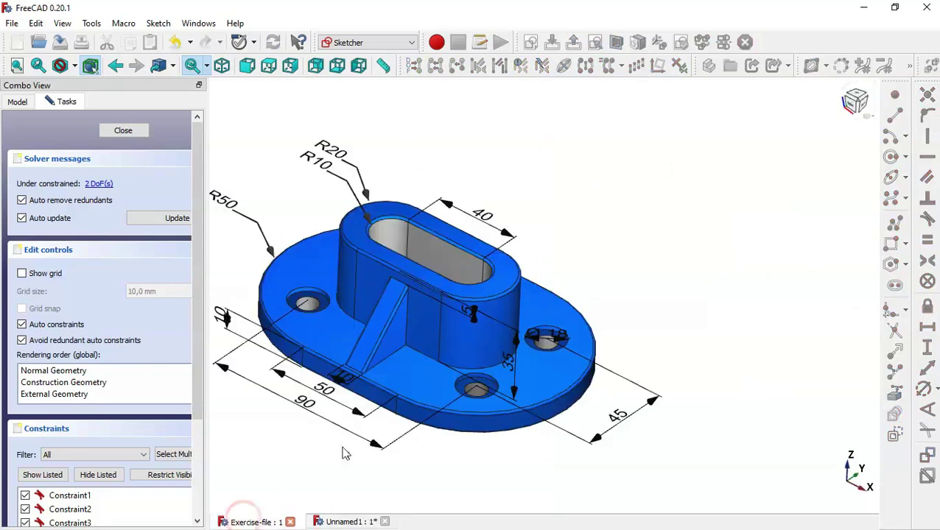
scroll(534, 285, "up", 2)
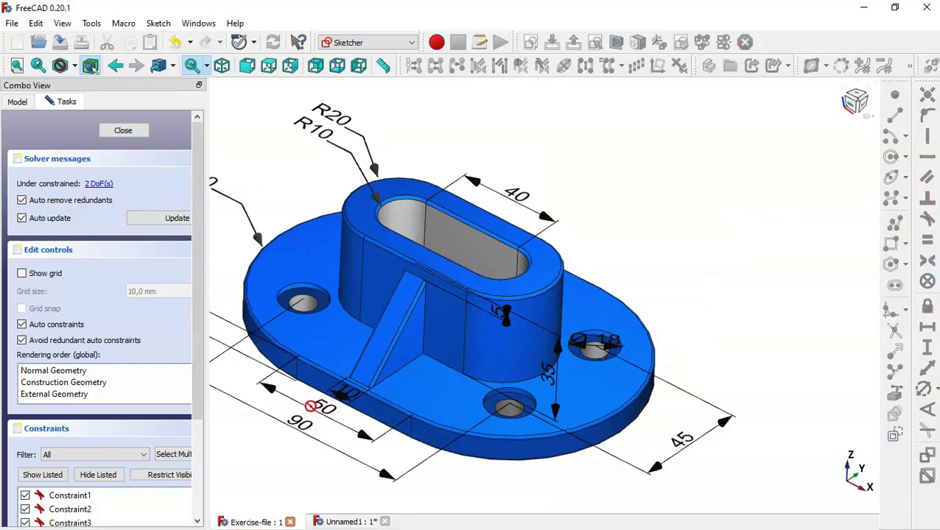
scroll(575, 346, "down", 2)
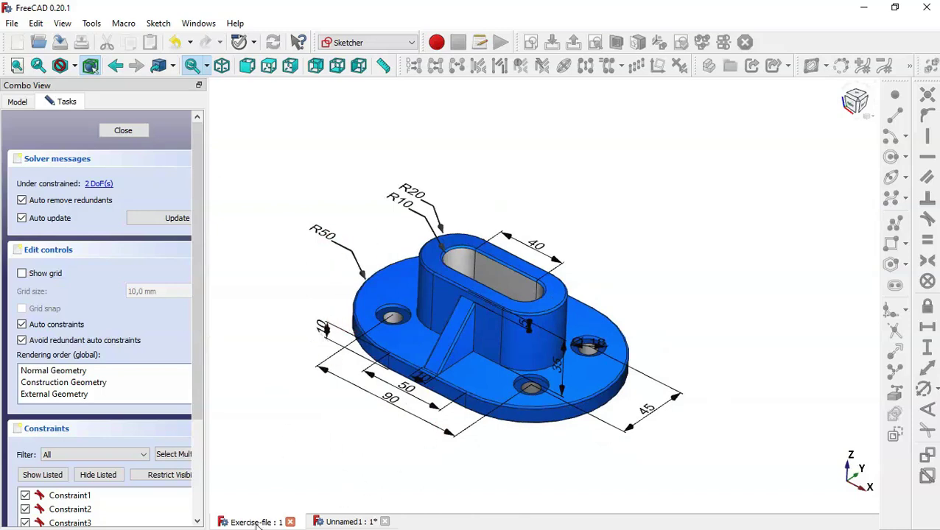
left_click(347, 521)
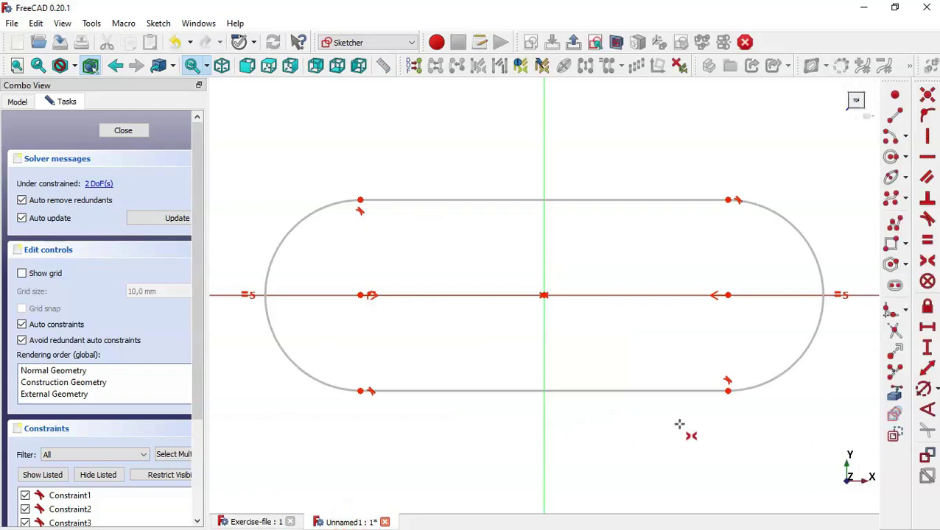
left_click(929, 329)
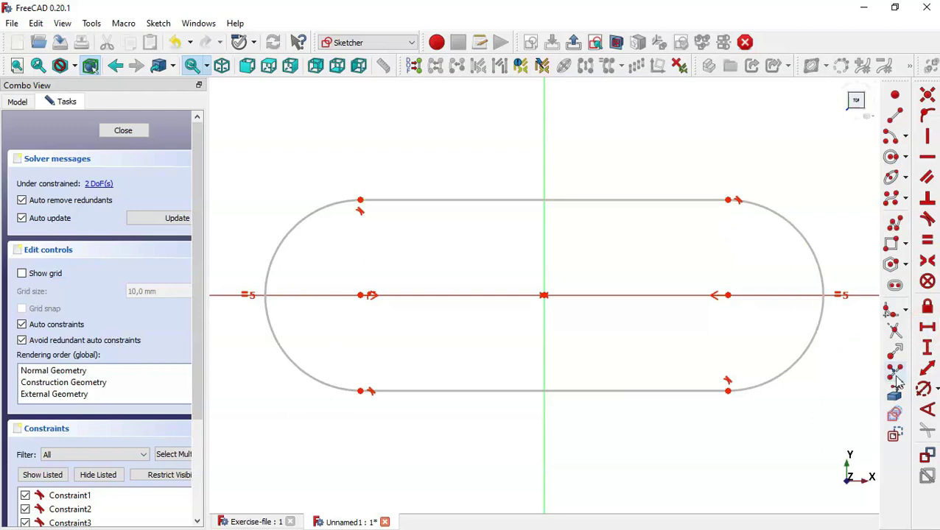
left_click(610, 199)
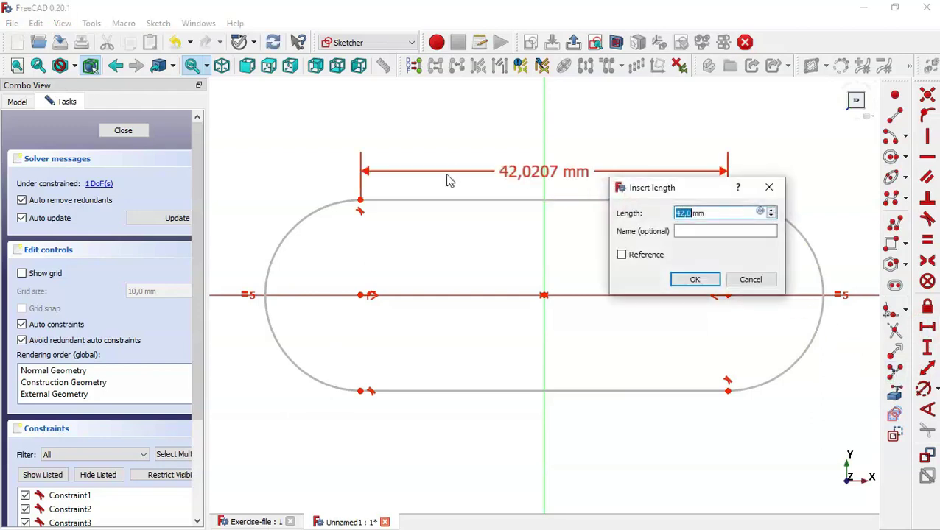
type("50")
key("Return")
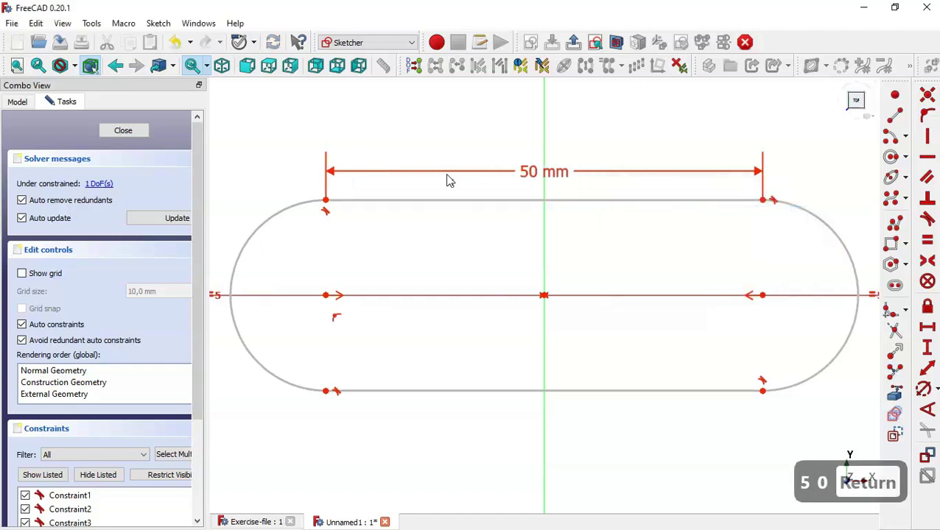
Step: Constrain the radius of the slot's end arc to 50 mm
scroll(441, 196, "down", 3)
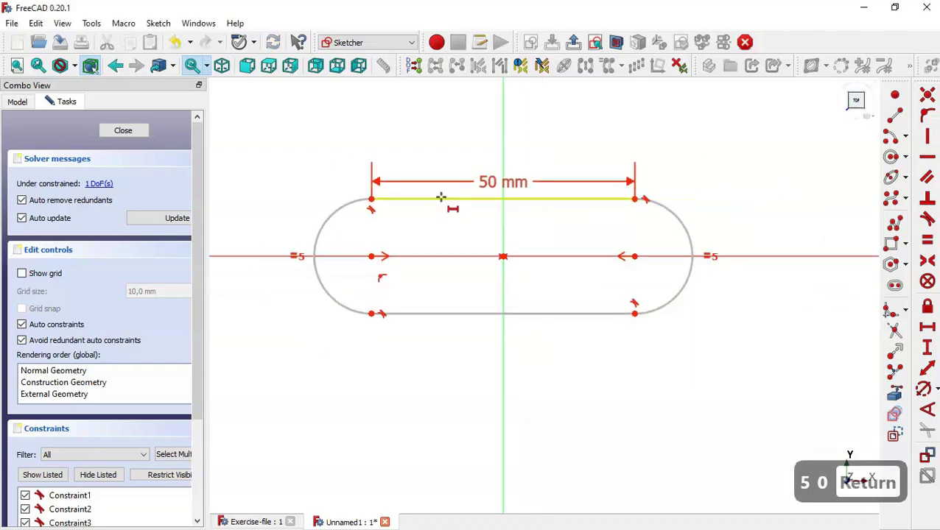
left_click(923, 392)
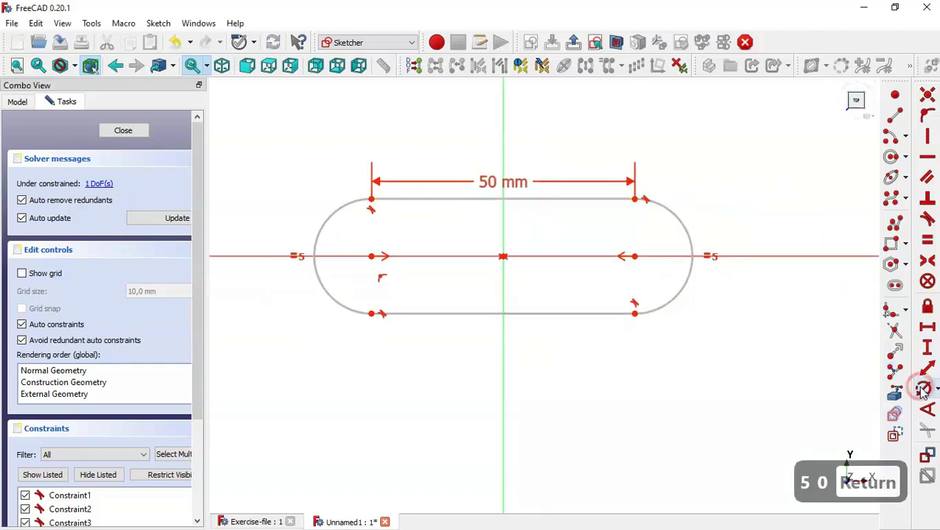
left_click(684, 228)
type("50")
key("Return")
Step: Close the slot sketch and pad it 10 mm to form the base plate
scroll(687, 296, "down", 3)
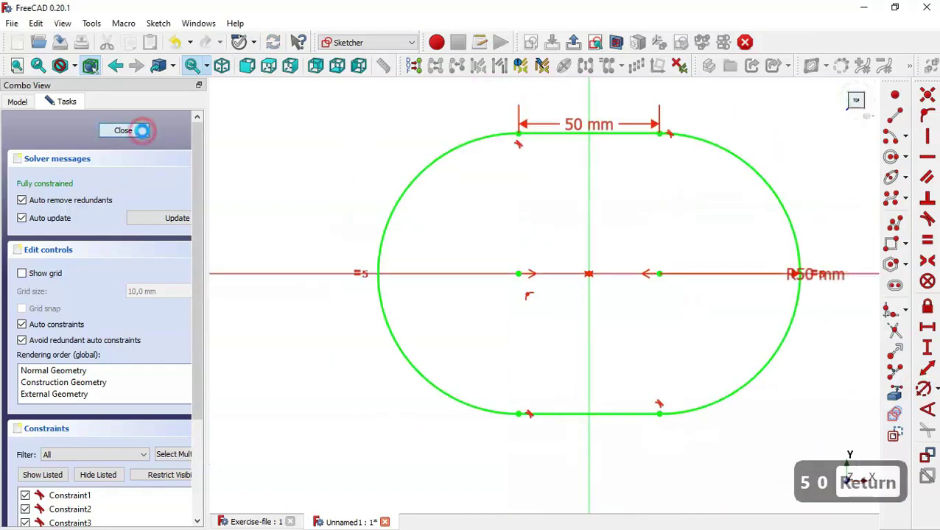
left_click(142, 131)
key("Home")
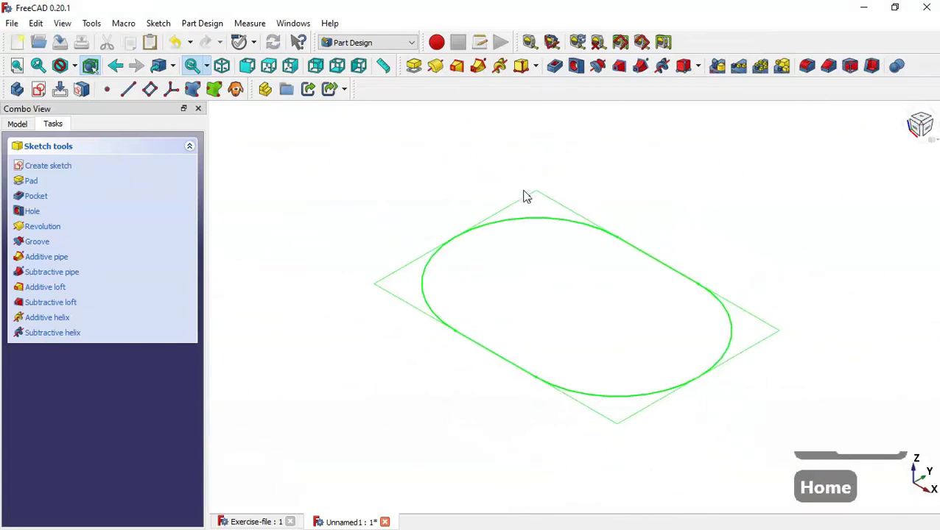
left_click(416, 67)
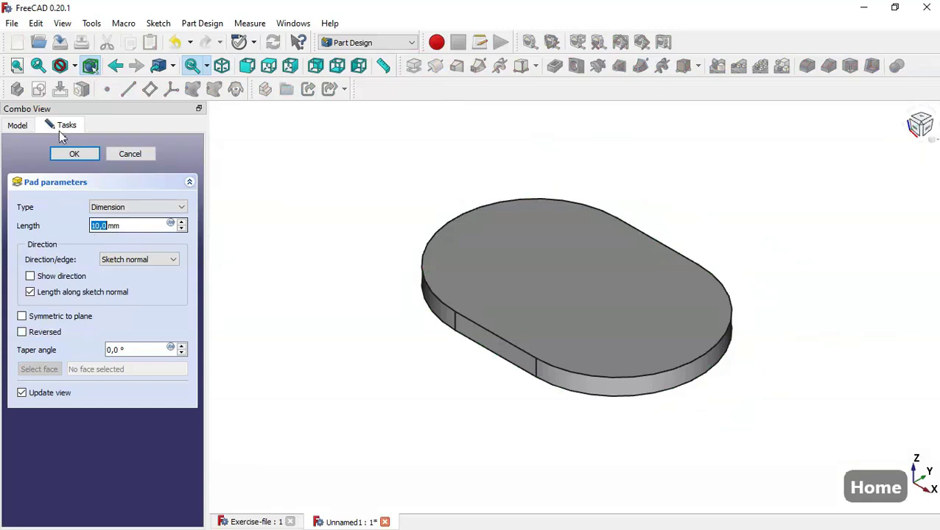
left_click(73, 152)
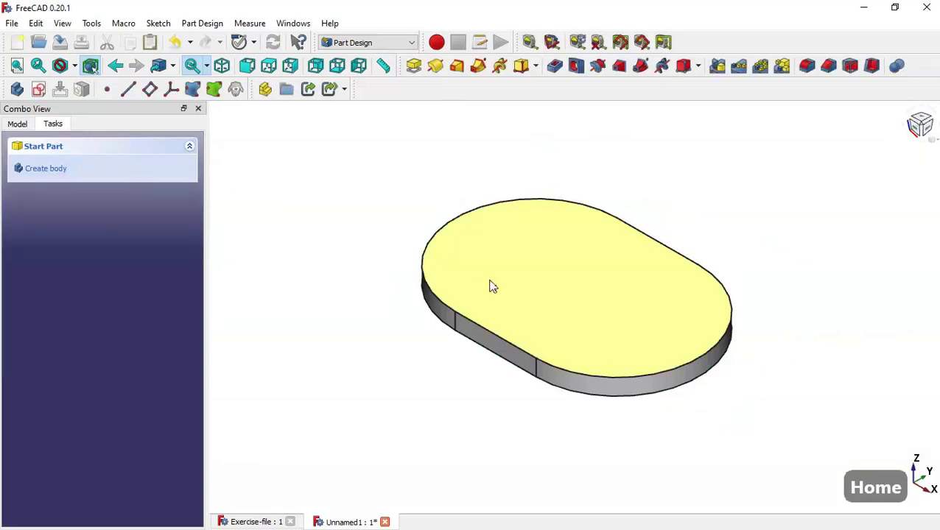
Step: On a new YZ-plane sketch, draw a closed trapezoid above the plate with horizontal top and bottom edges, about 60 mm wide at the top
left_click(39, 90)
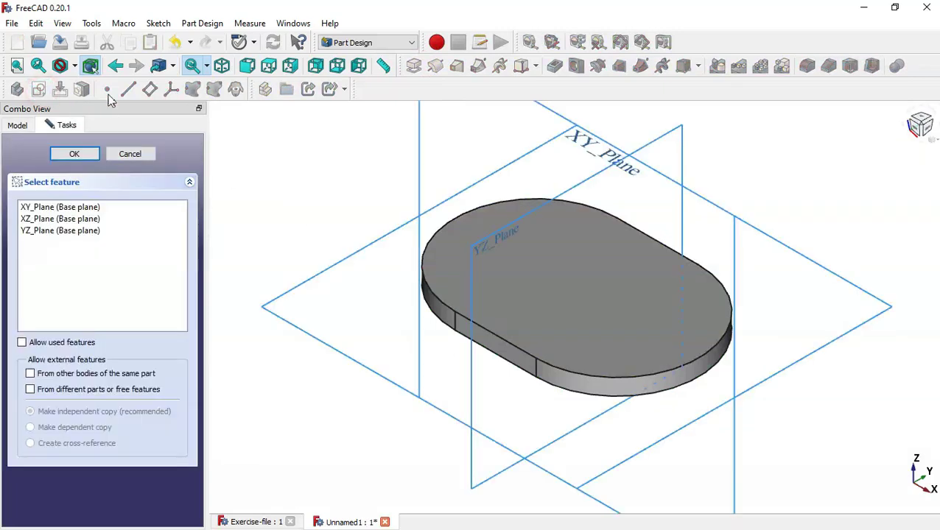
left_click(489, 245)
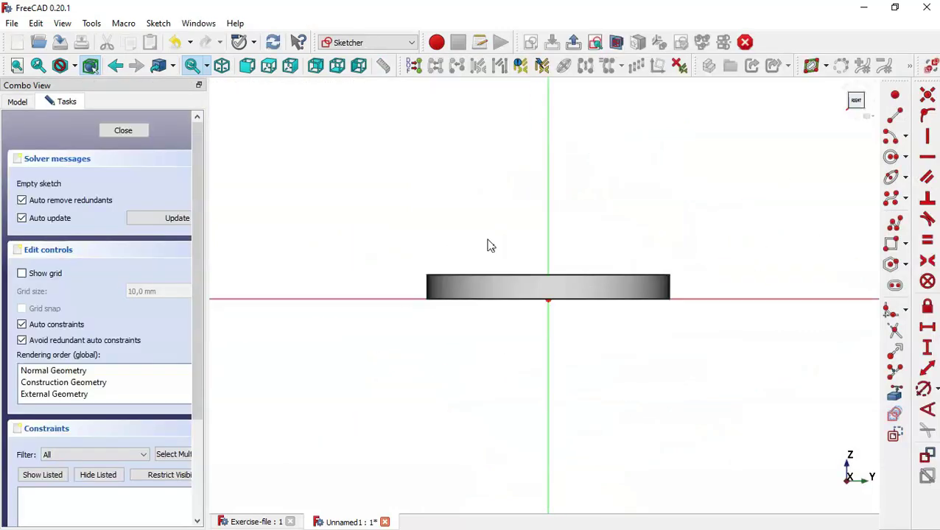
left_click(900, 224)
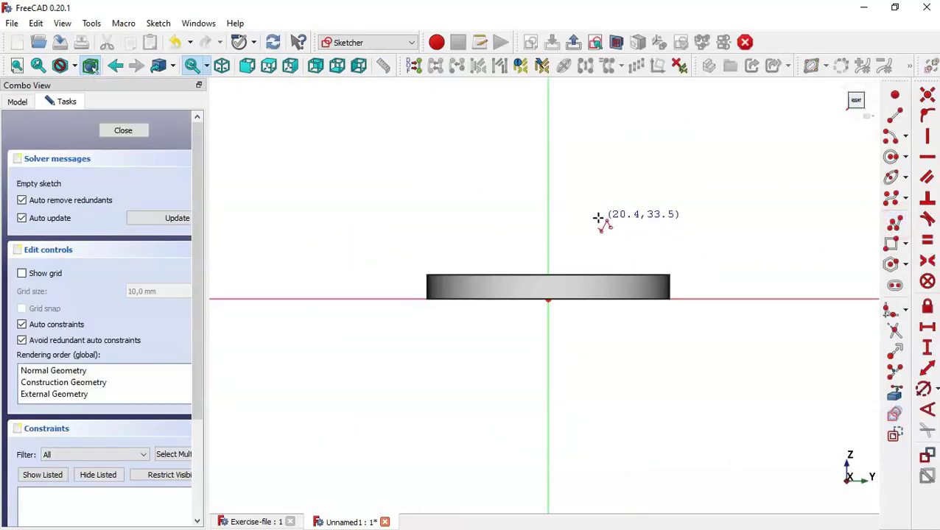
scroll(602, 222, "up", 3)
left_click(653, 274)
left_click(617, 152)
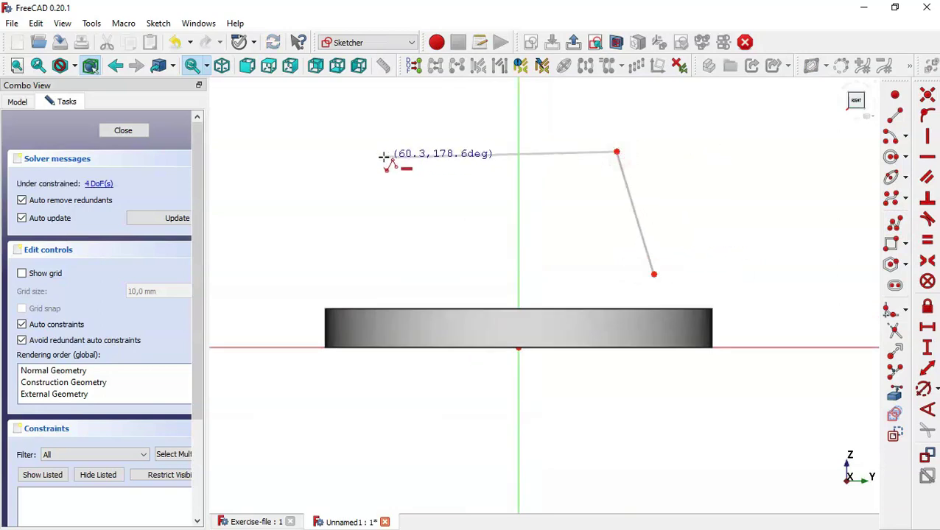
left_click(384, 151)
left_click(359, 271)
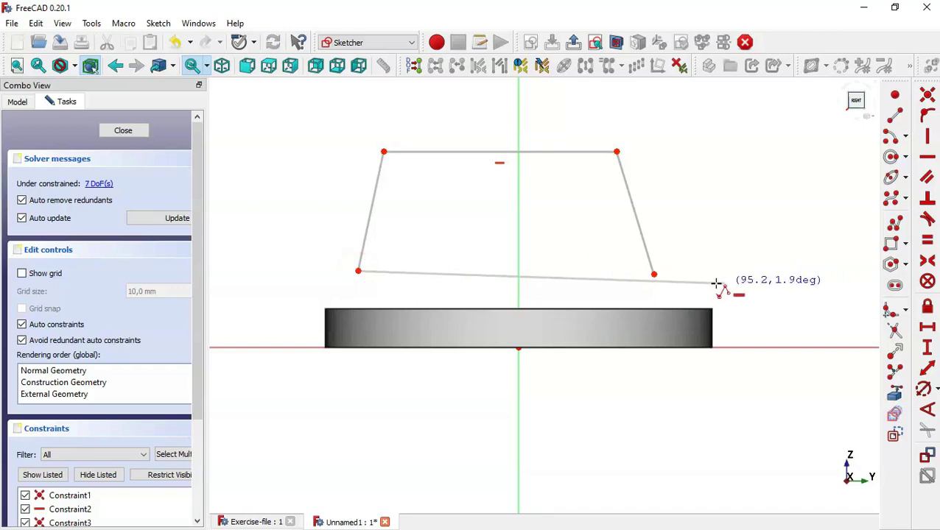
left_click(653, 272)
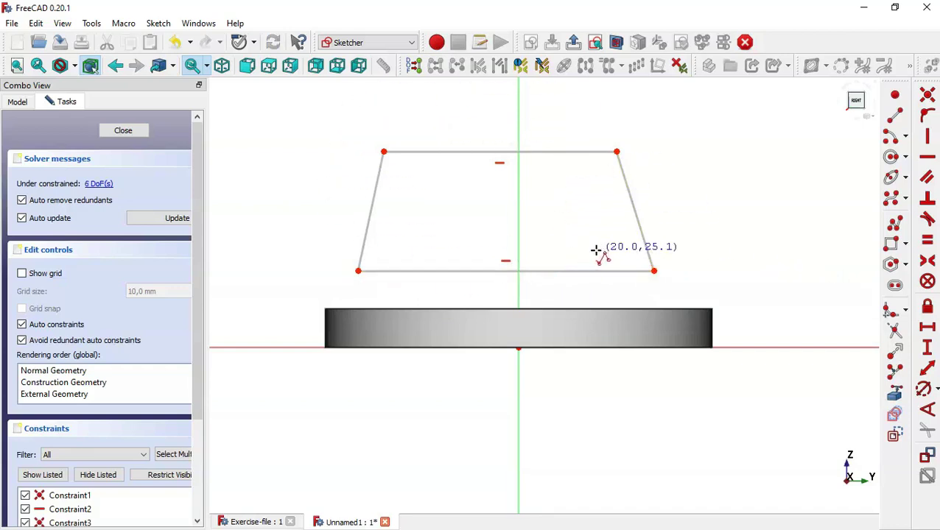
Step: Make the trapezoid's upper corners symmetric about the sketch's vertical axis, and do the same for its lower corners
left_click(930, 262)
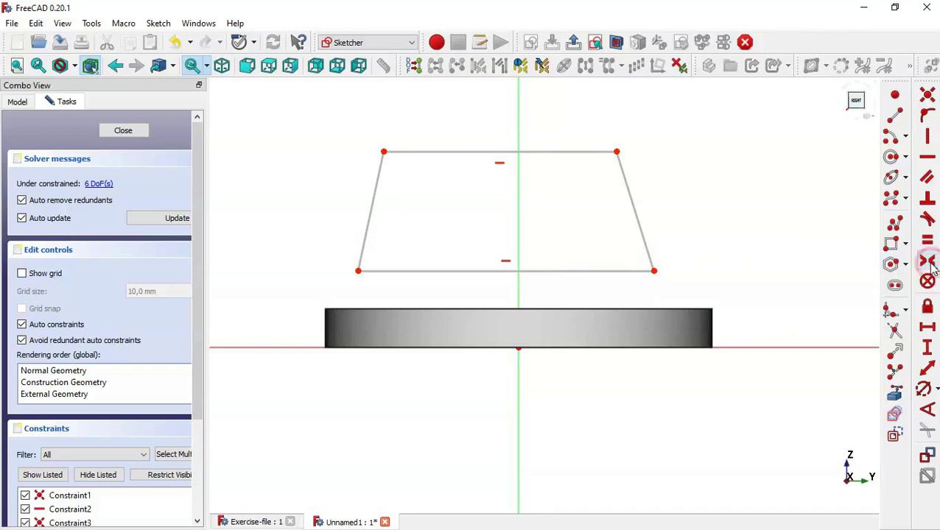
left_click(617, 152)
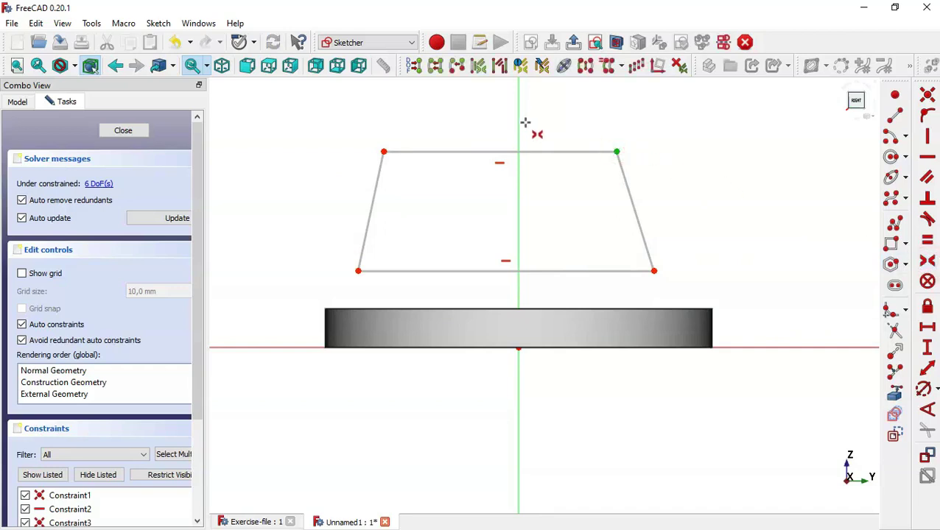
left_click(520, 121)
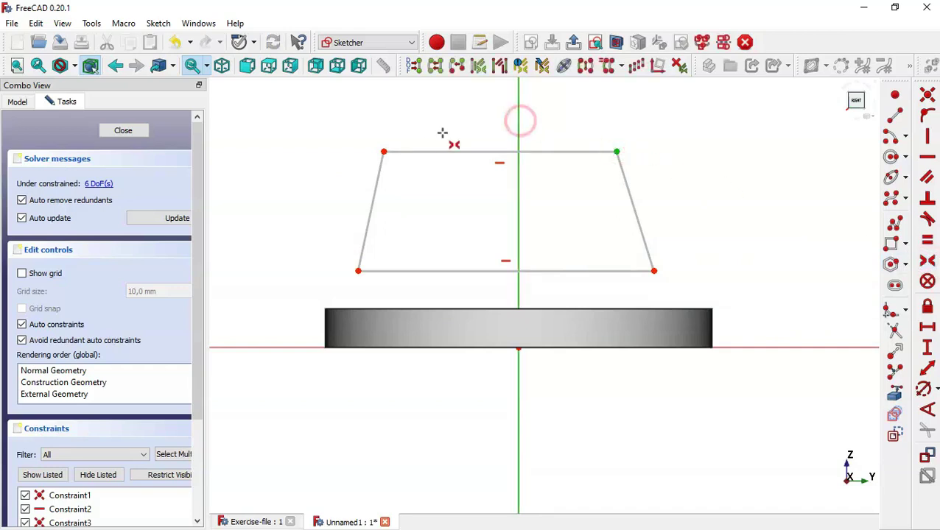
left_click(383, 151)
left_click(358, 270)
left_click(654, 271)
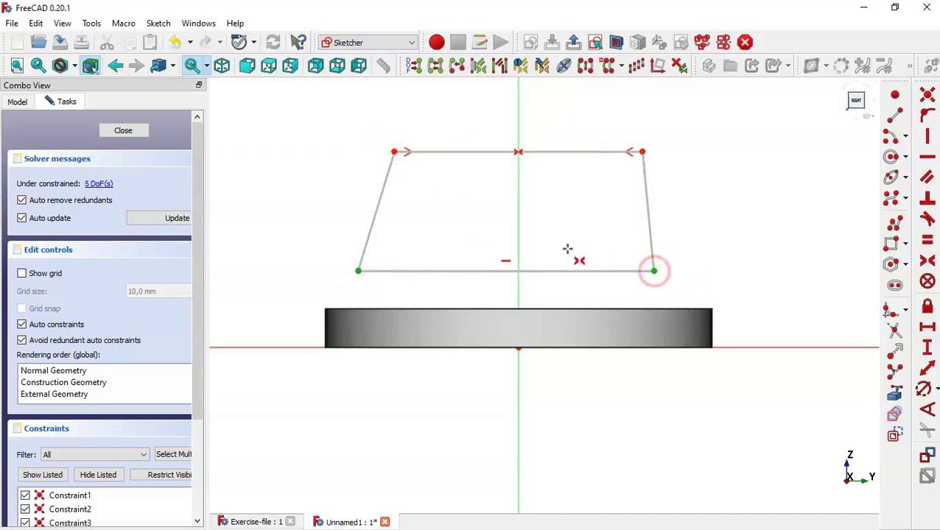
left_click(518, 231)
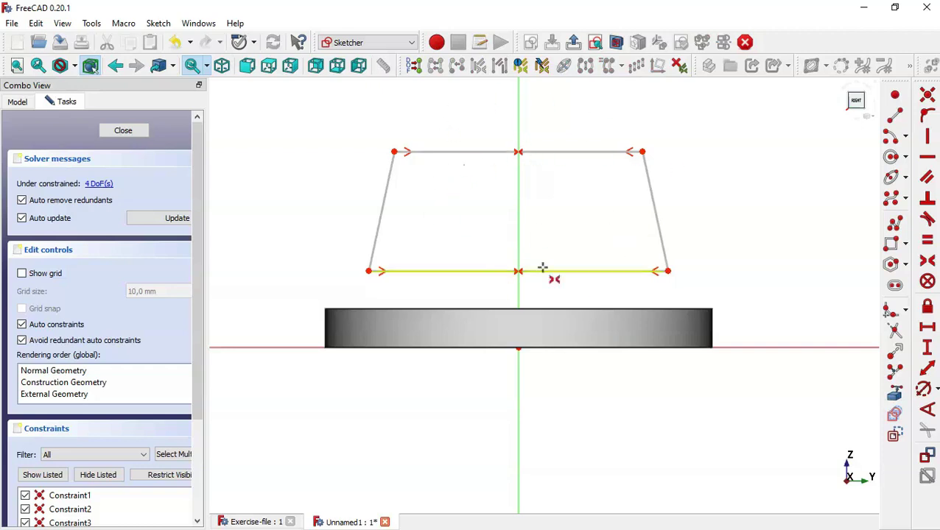
Step: Section the view at the sketch plane and check the rib dimensions in the Exercise-file document
left_click(621, 46)
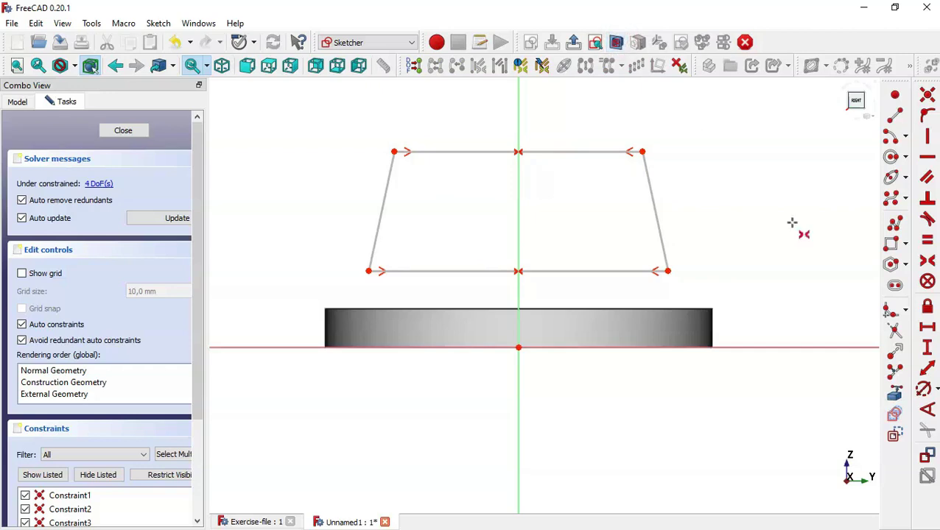
left_click(258, 523)
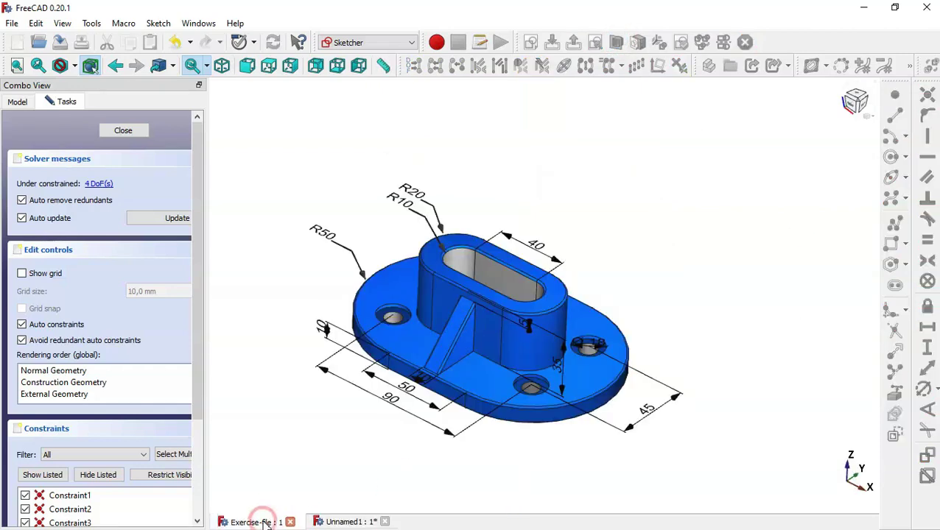
scroll(495, 383, "up", 2)
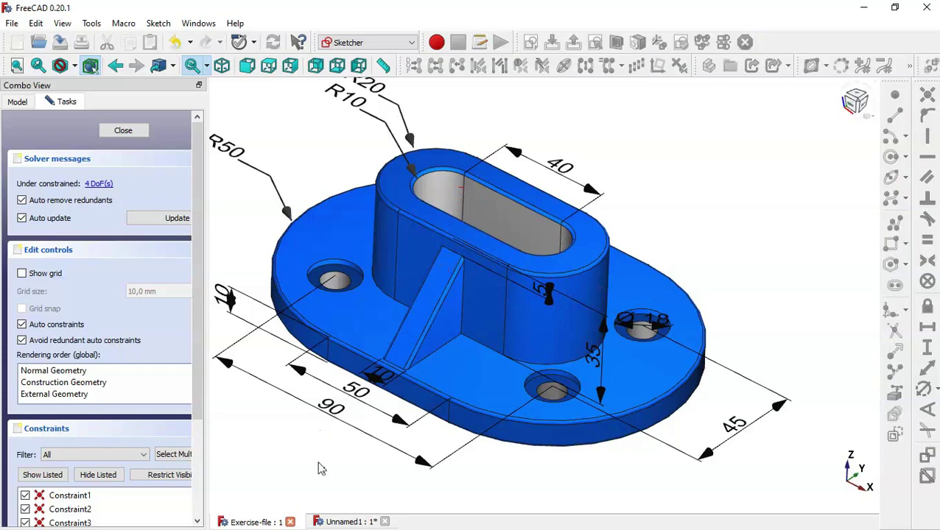
left_click(335, 523)
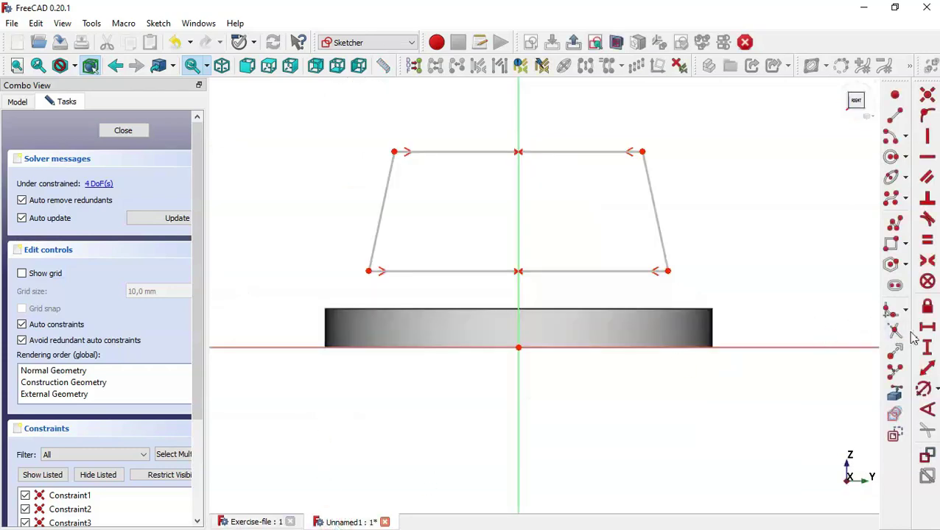
Step: Constrain the trapezoid's lower edge to 10 mm above the origin and its vertical height to 30 mm
left_click(929, 351)
left_click(518, 347)
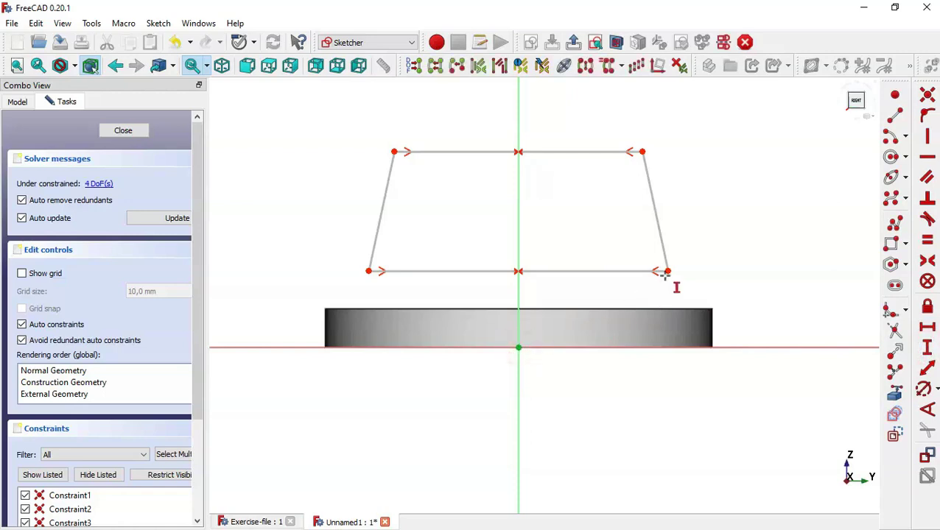
left_click(669, 271)
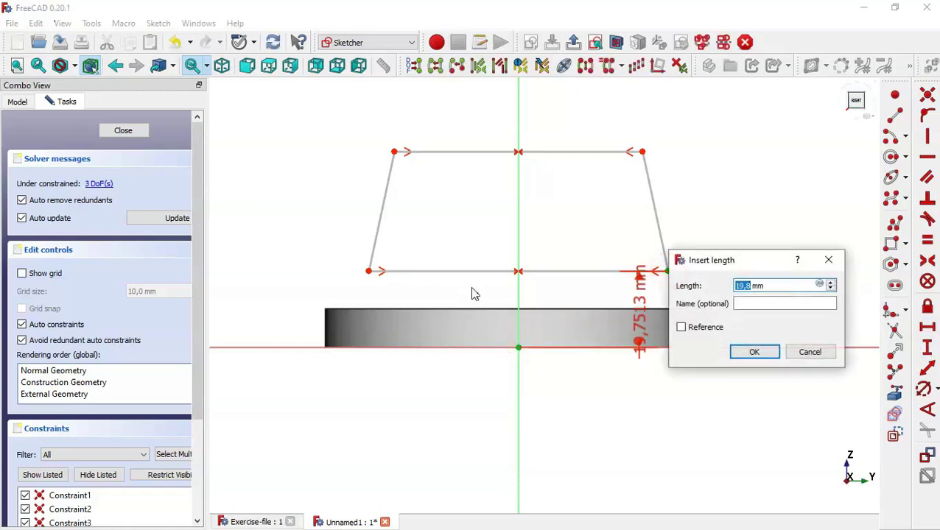
type("10")
key("Return")
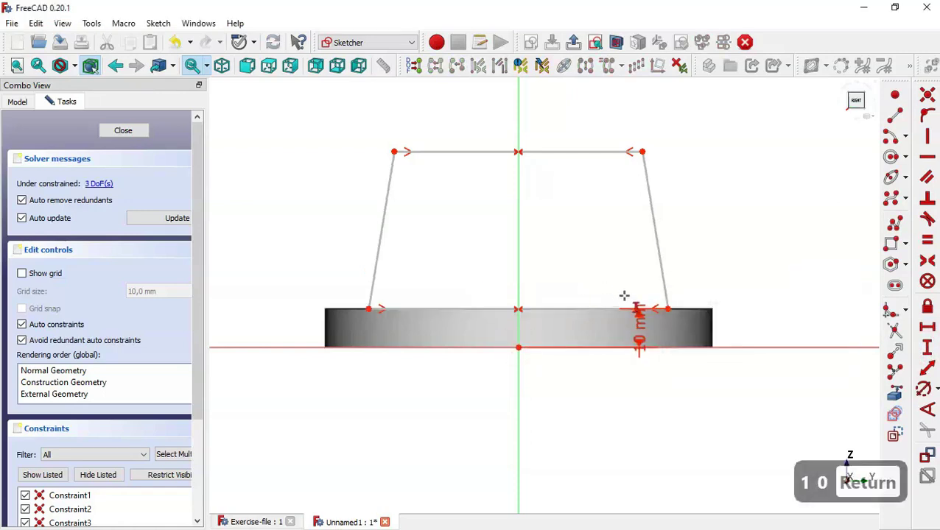
left_click(668, 309)
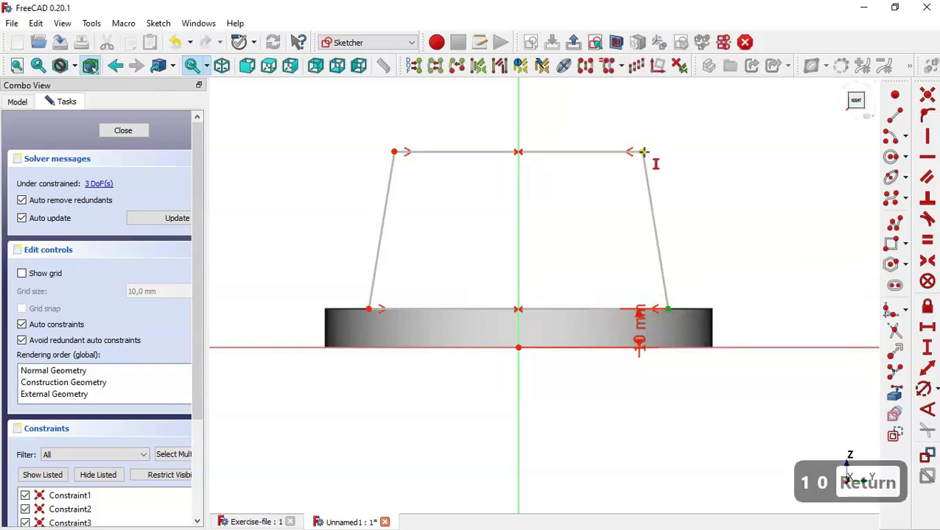
left_click(643, 151)
type("30")
key("Return")
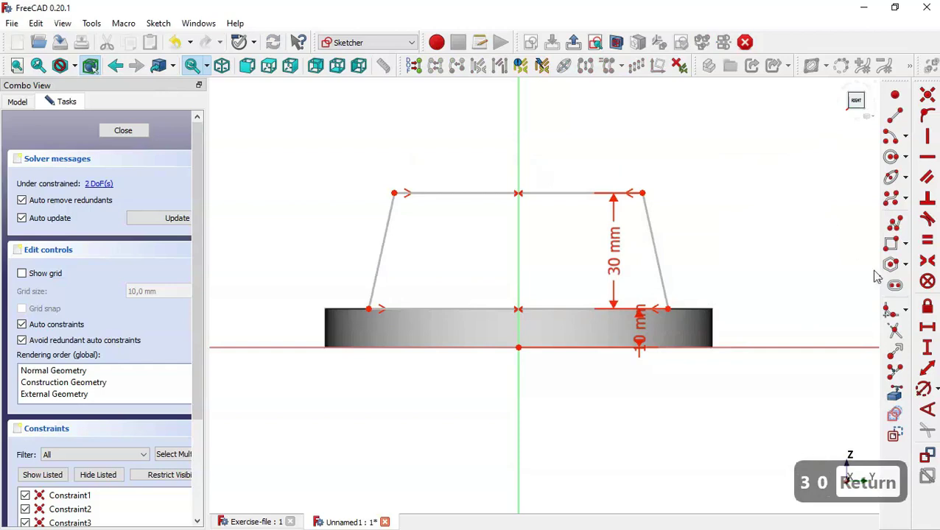
Step: Constrain the trapezoid's upper edge to a horizontal length of 40 mm and its lower edge to 95 mm
left_click(926, 329)
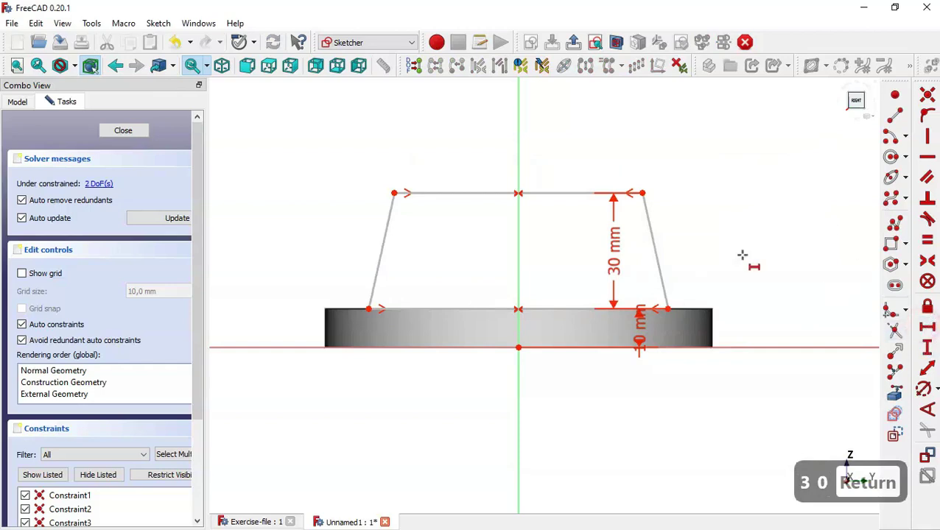
left_click(544, 194)
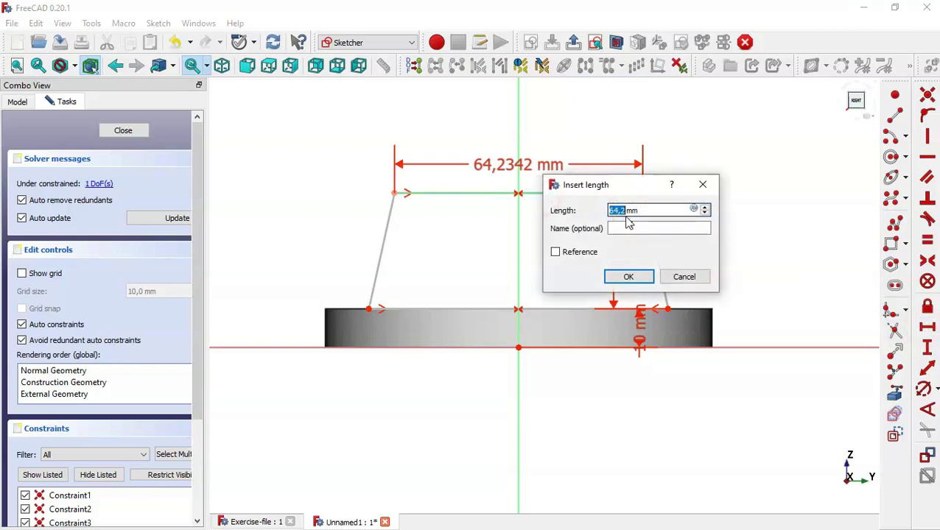
type("40")
key("Return")
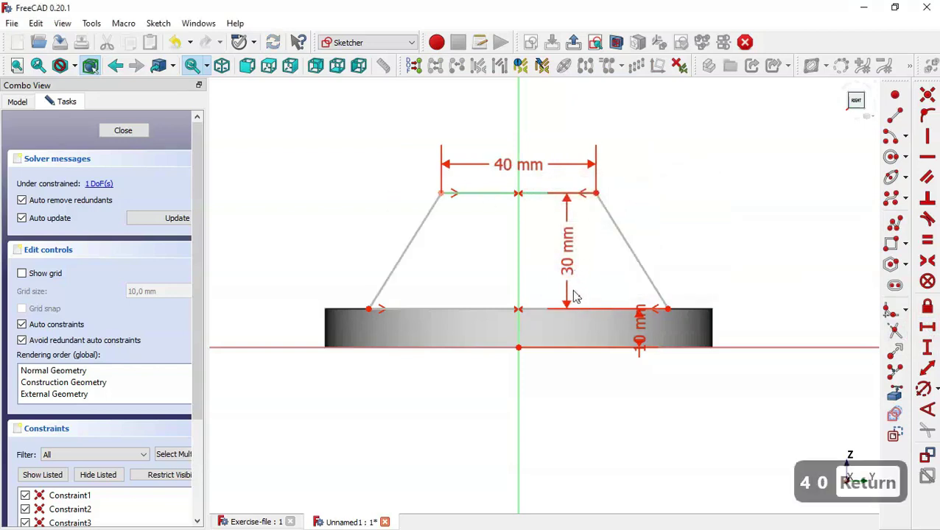
left_click(541, 309)
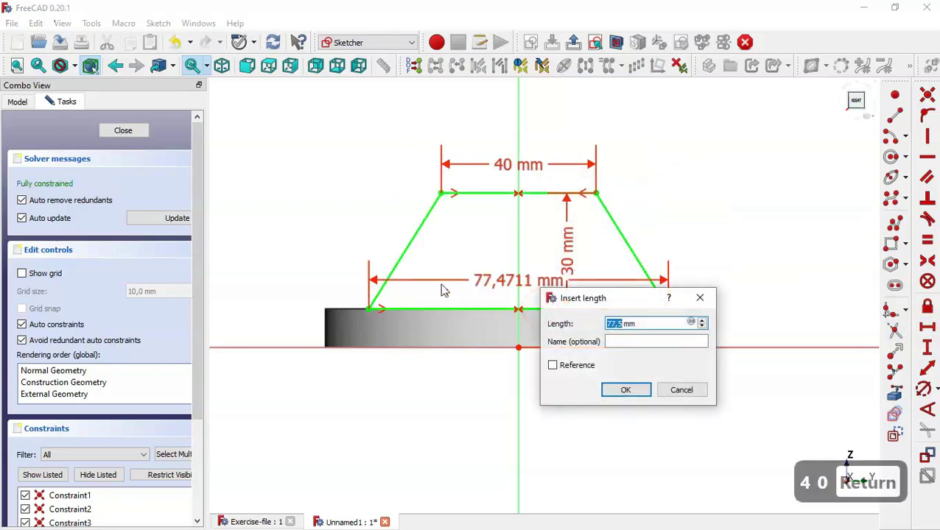
type("945")
key("BackSpace")
key("BackSpace")
type("5")
key("Return")
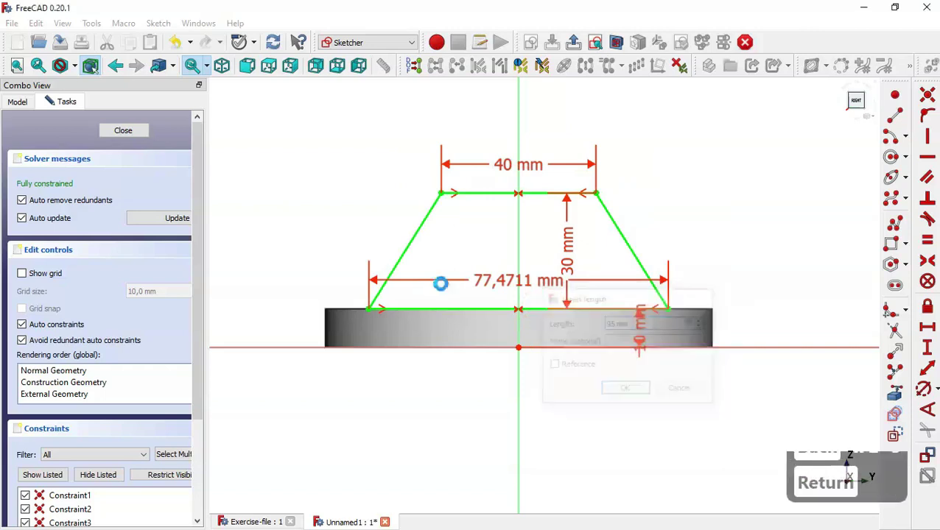
Step: Close the trapezoid sketch and pad it 10 mm symmetric to the sketch plane to form the rib
left_click(125, 131)
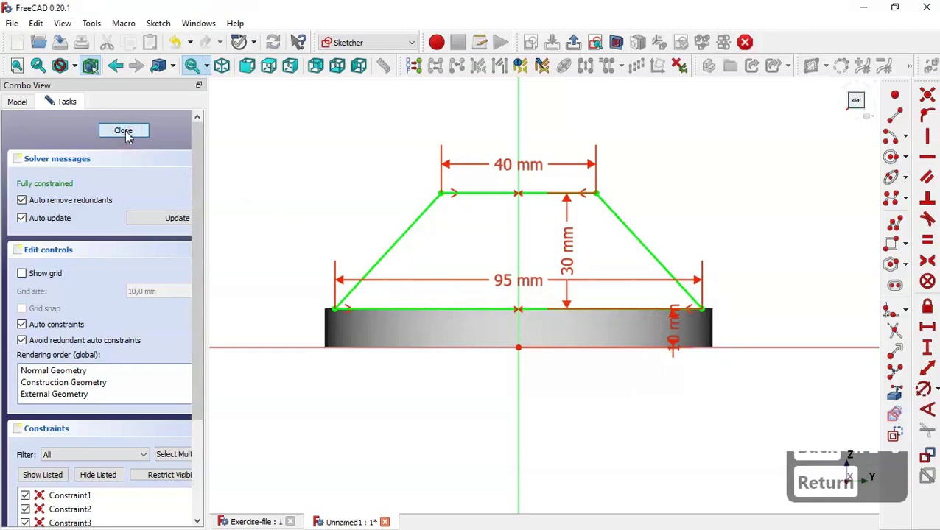
left_click(415, 66)
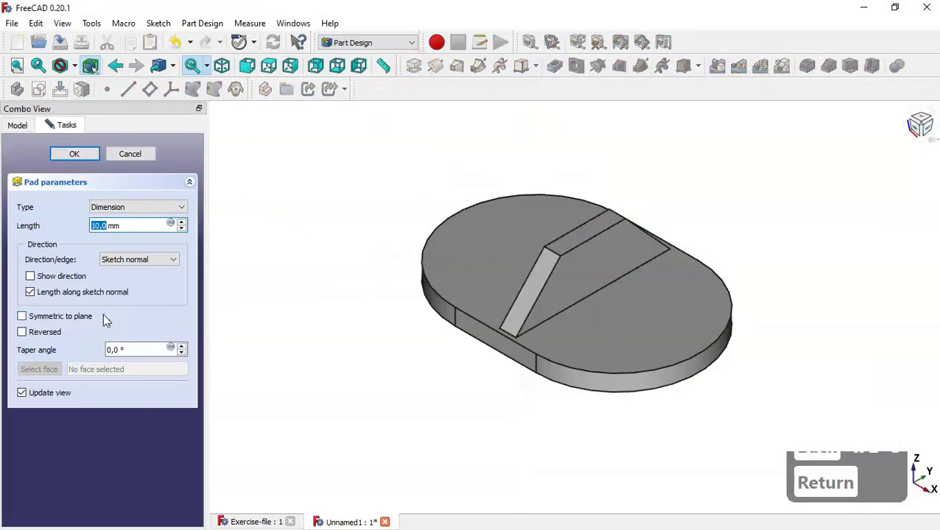
left_click(62, 318)
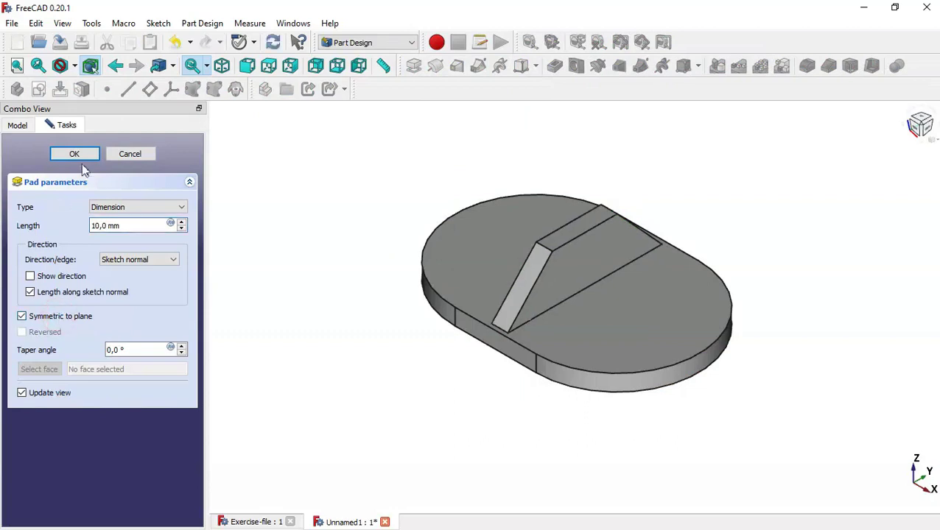
left_click(75, 155)
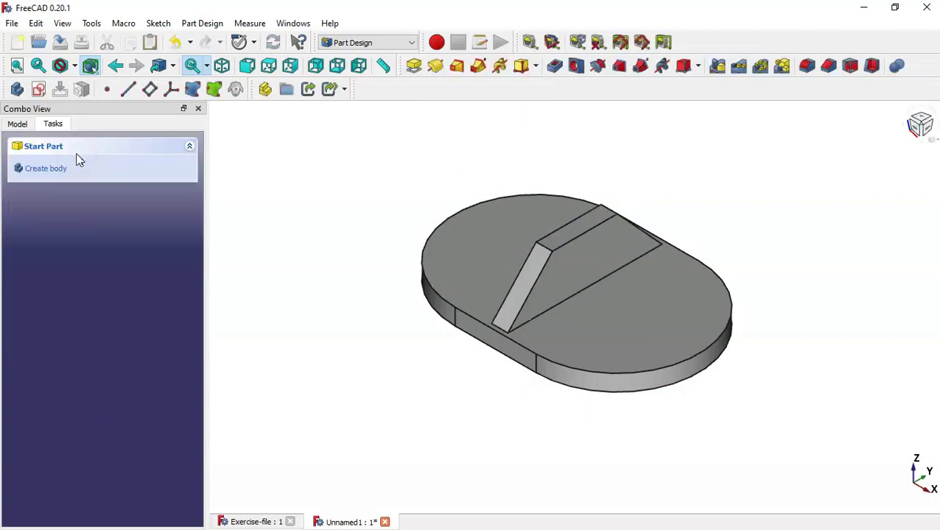
Step: Create a sketch on the base plate's top face, section the view, and draw a horizontal slot centred on the horizontal axis
left_click(597, 311)
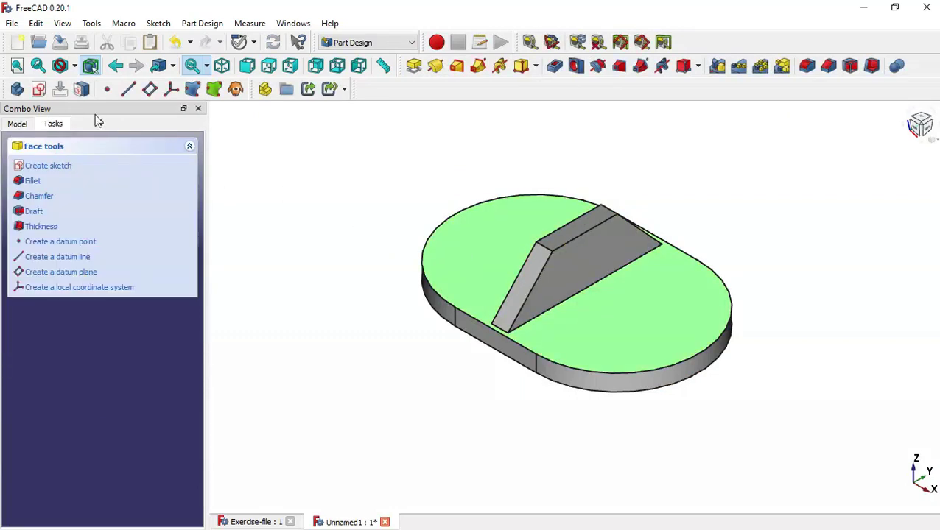
left_click(44, 93)
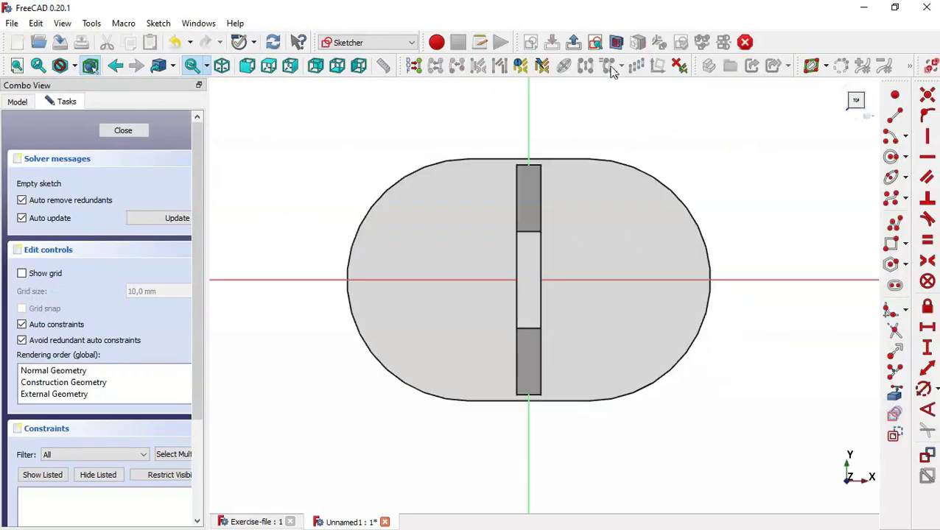
left_click(615, 41)
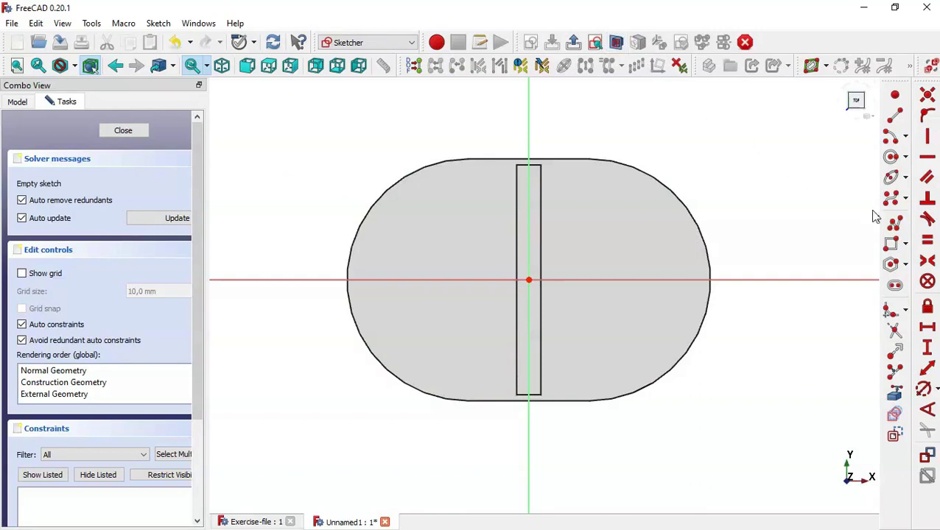
left_click(897, 288)
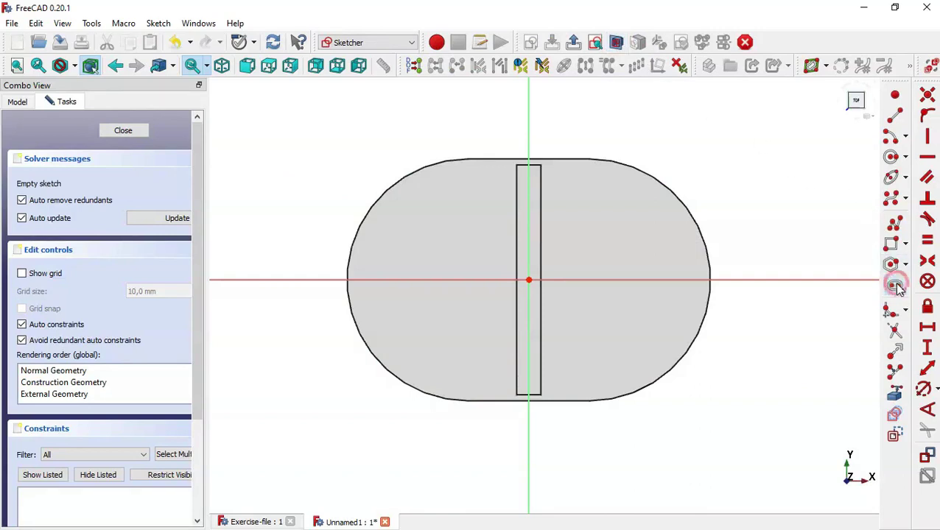
left_click(461, 279)
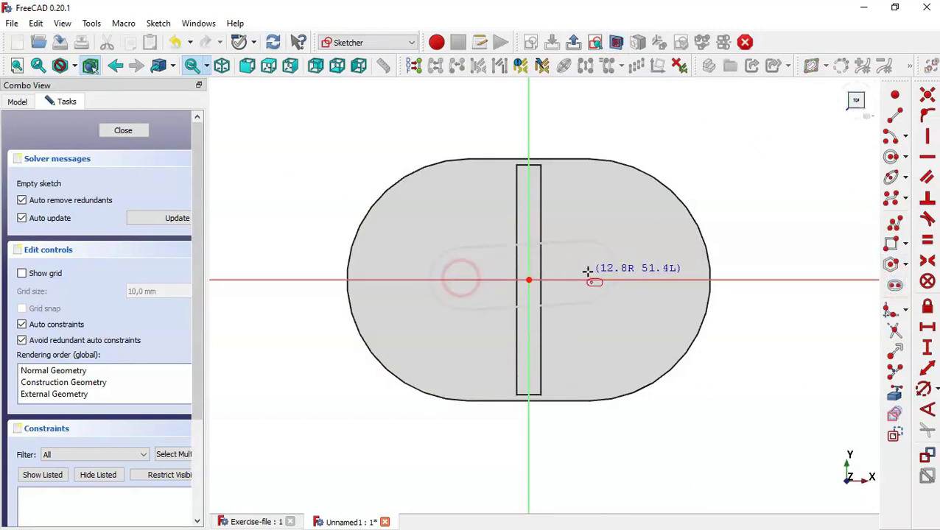
left_click(609, 280)
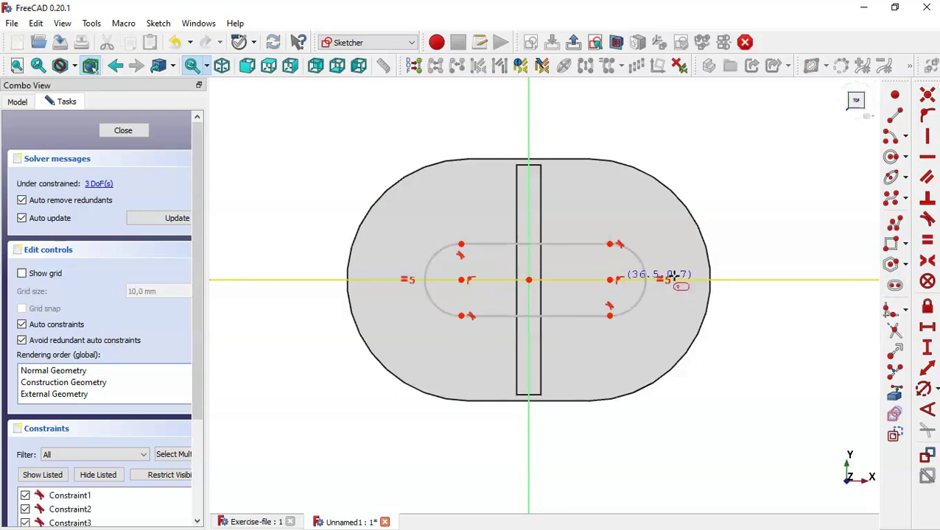
Step: Make the slot's two arc centres symmetric about the origin
left_click(928, 264)
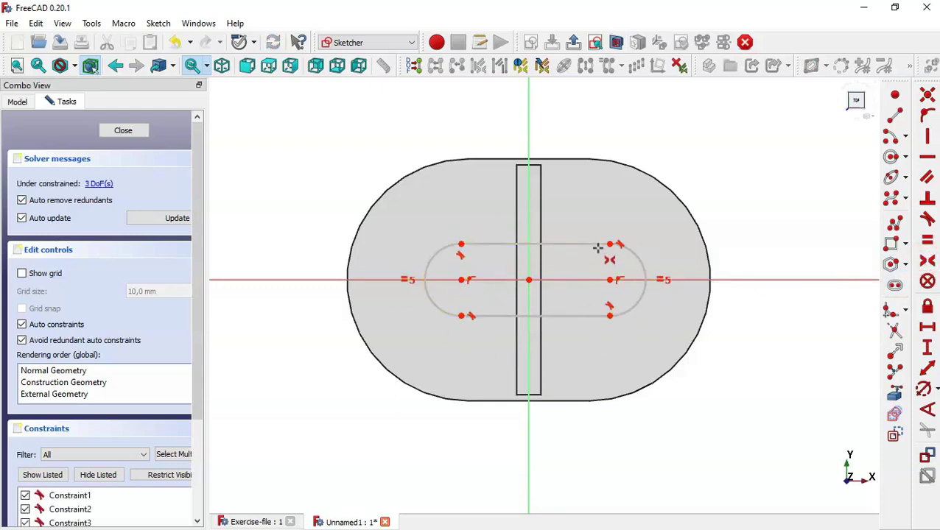
left_click(610, 280)
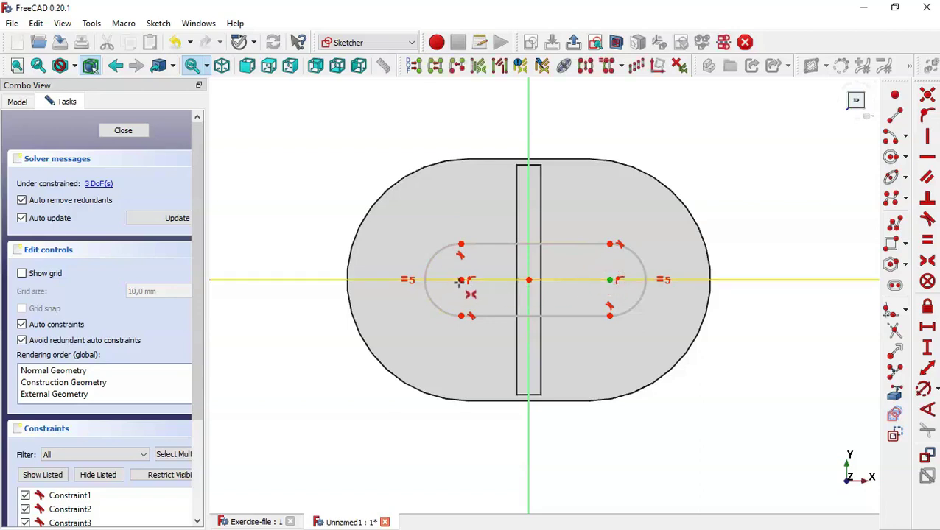
left_click(463, 280)
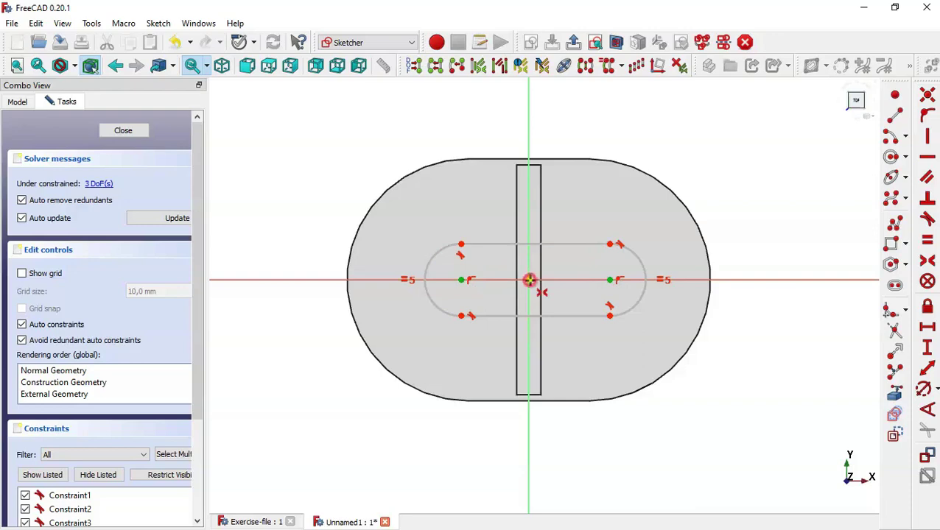
left_click(530, 280)
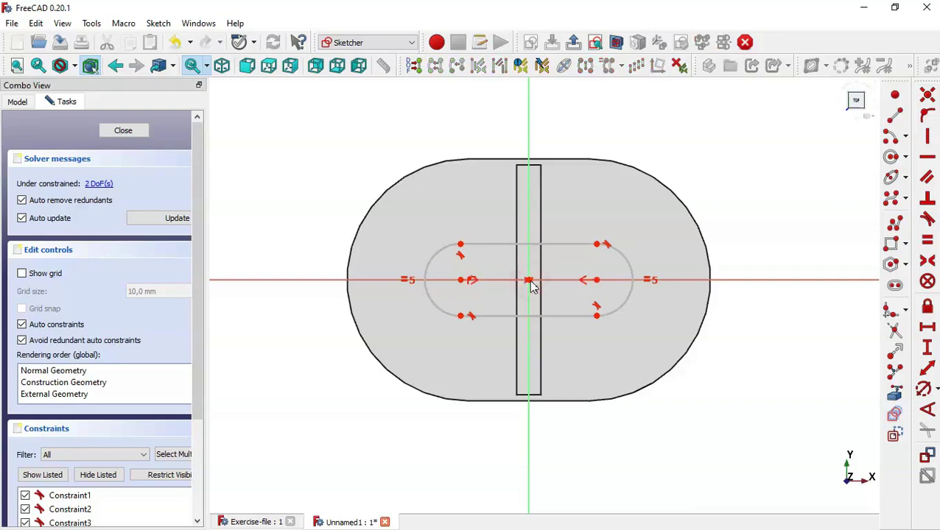
Step: Check the slot dimensions in the Exercise-file document and constrain the slot's upper straight edge to a horizontal length of 40 mm
left_click(257, 522)
scroll(633, 411, "down", 3)
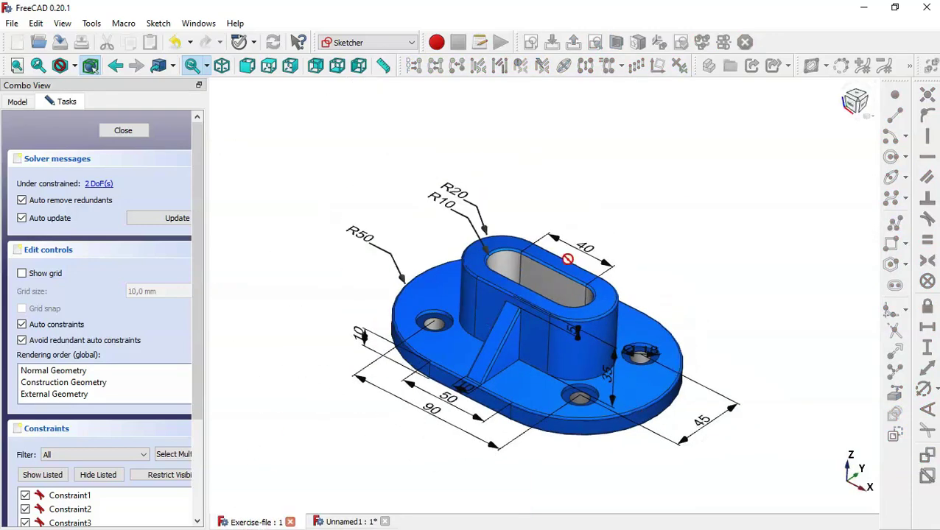
scroll(567, 260, "up", 2)
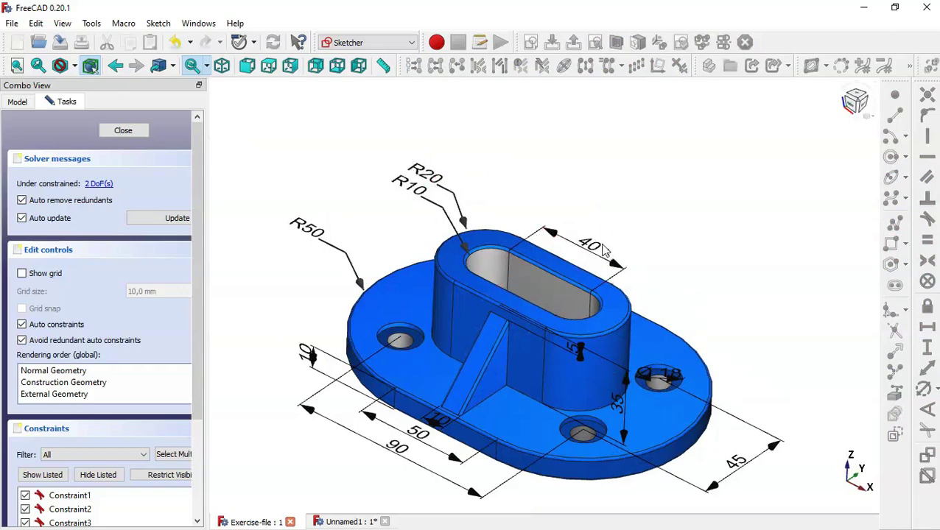
left_click(358, 523)
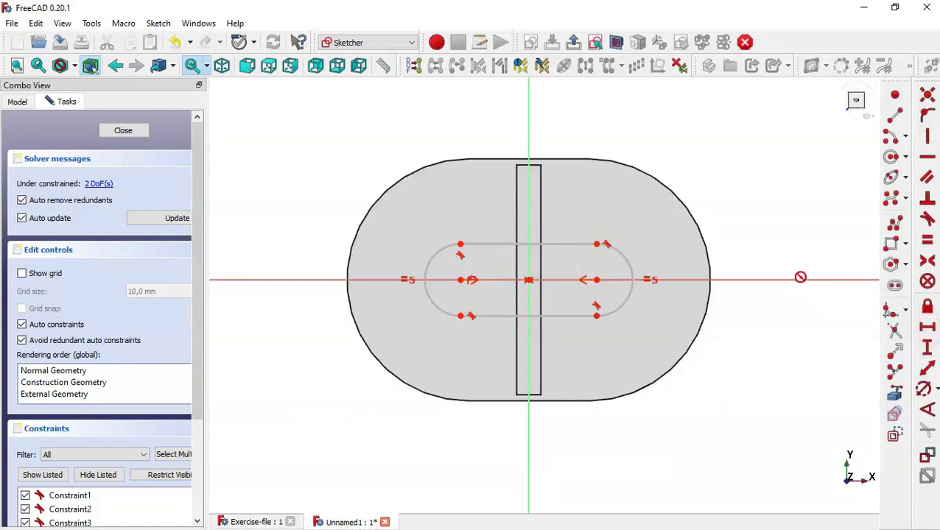
left_click(933, 328)
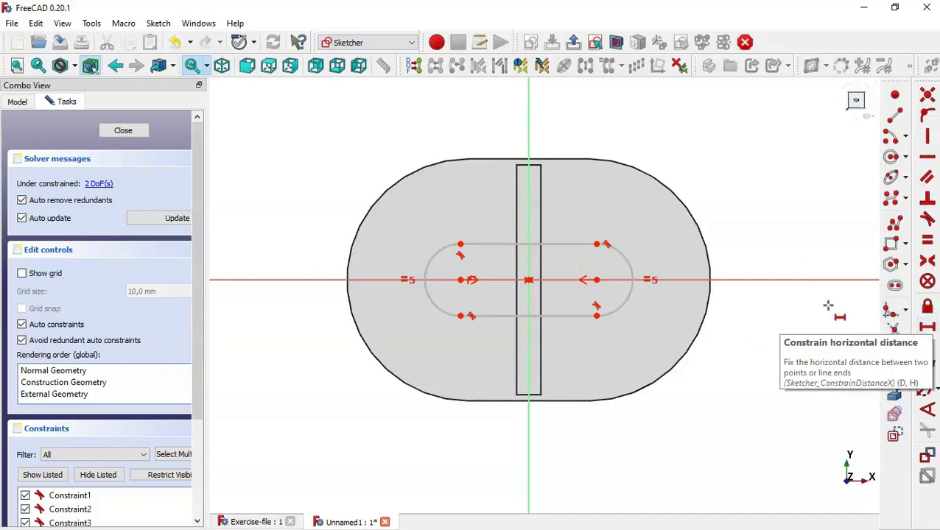
left_click(559, 243)
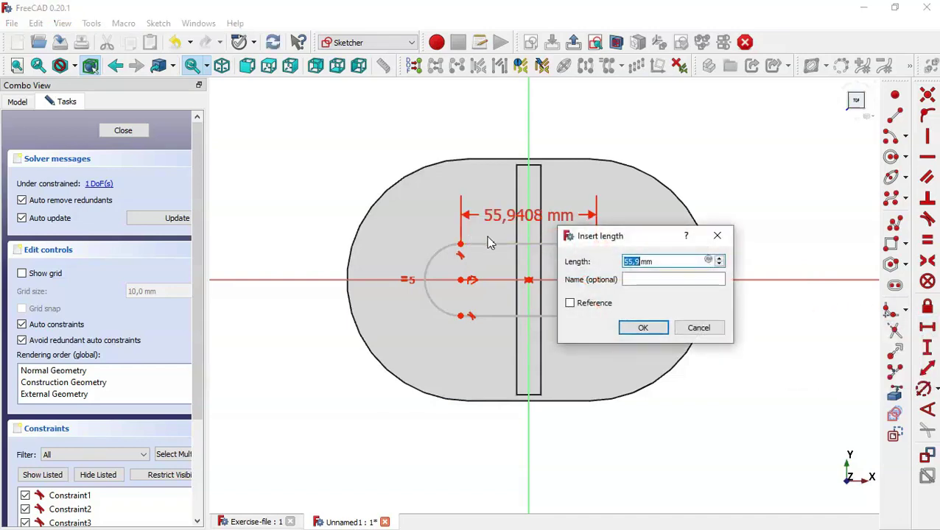
type("40")
key("Return")
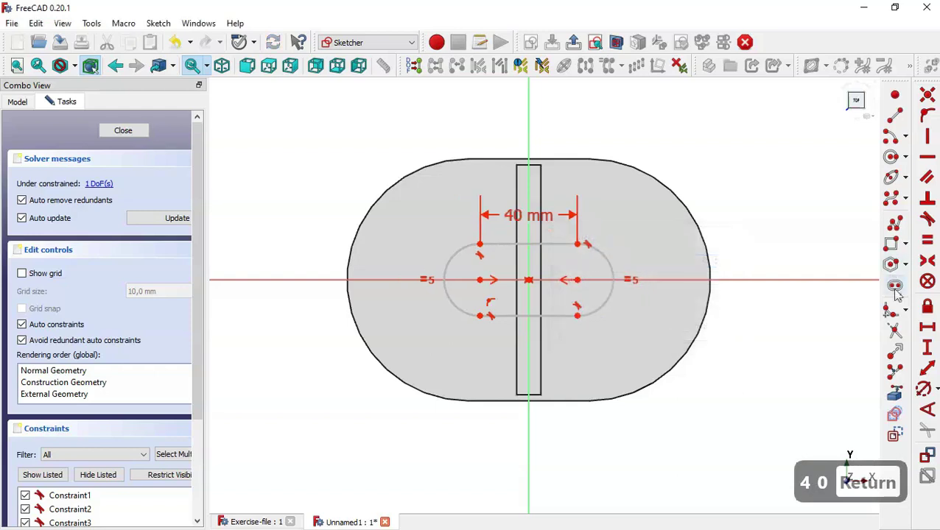
Step: Constrain the radius of the slot's right end arc to 20 mm
left_click(922, 390)
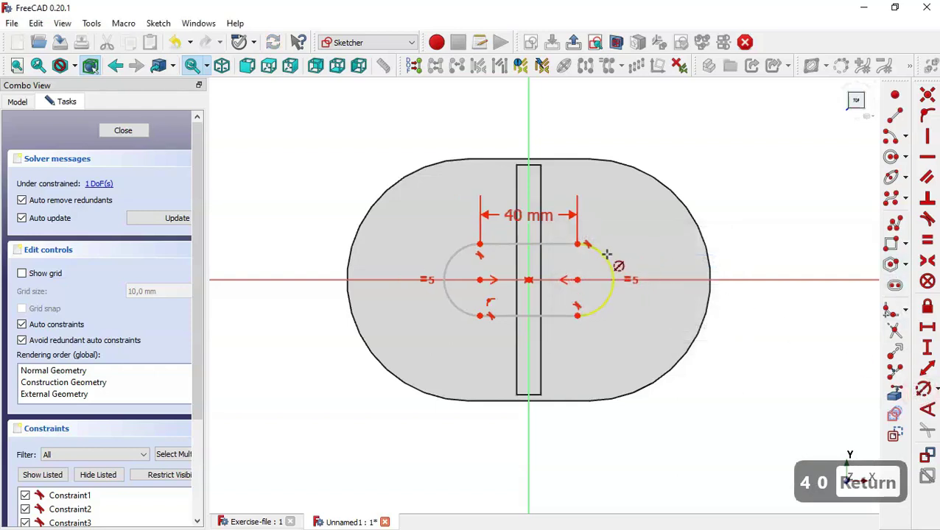
left_click(608, 256)
type("20")
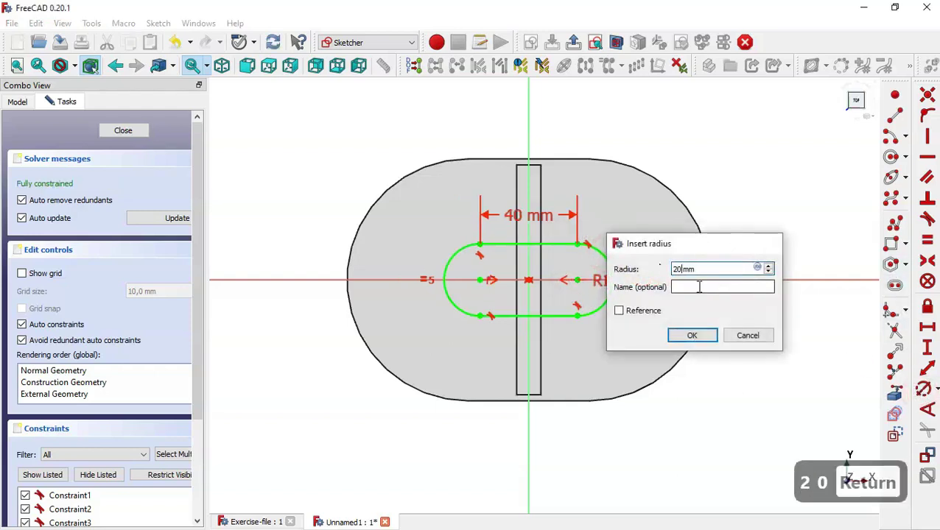
key("Return")
Step: Close the slot sketch and pad it 35 mm to form the boss
left_click(123, 131)
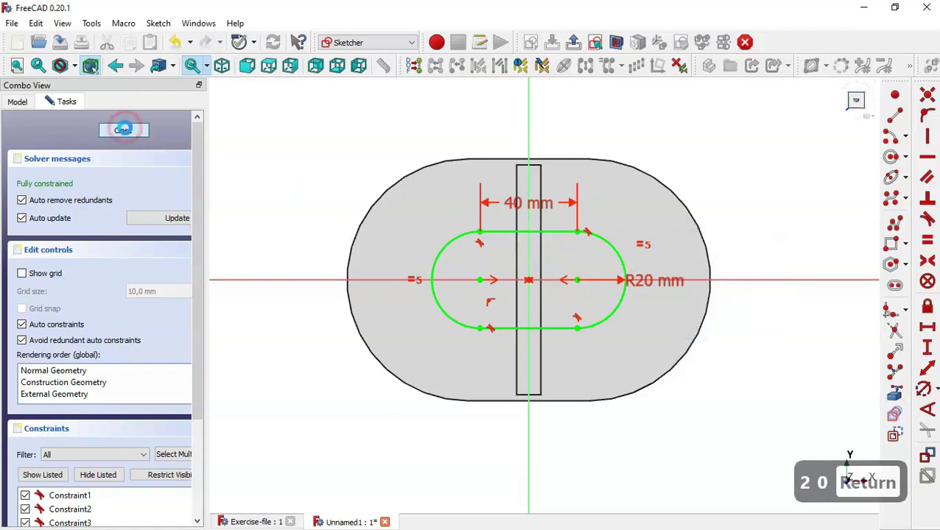
left_click(417, 72)
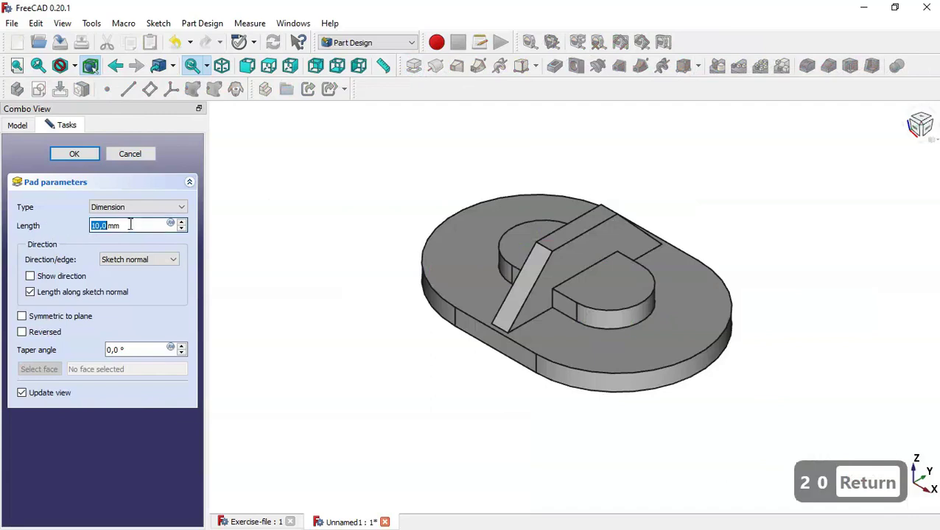
triple_click(128, 226)
type("35")
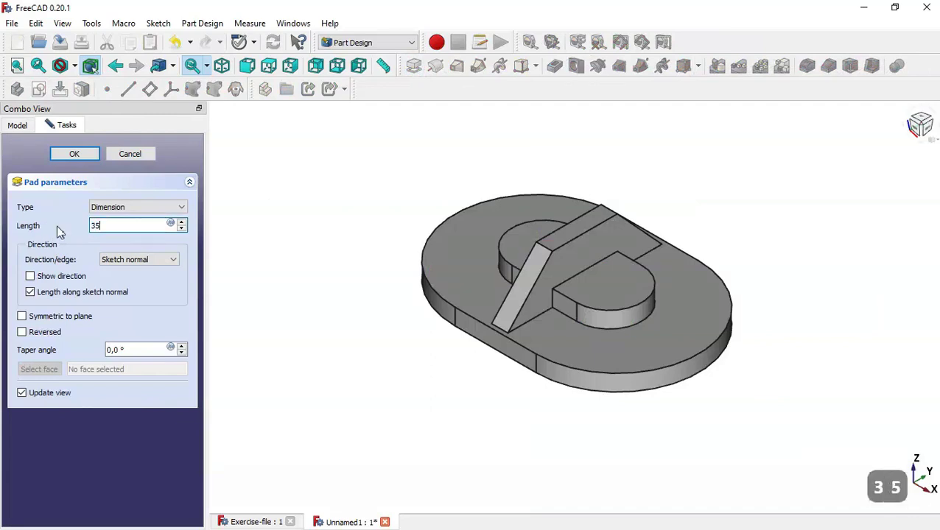
left_click(74, 155)
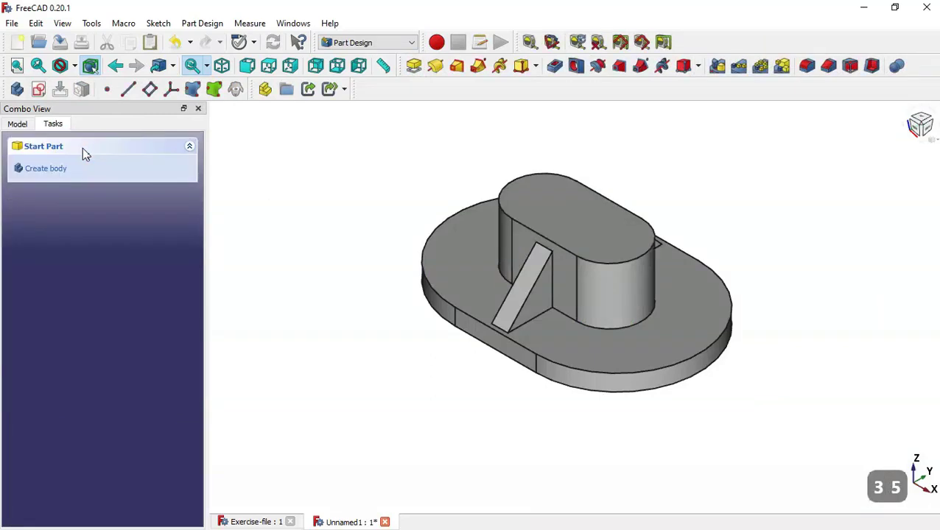
Step: Create a sketch on the boss's top face and import both of its end arcs as external geometry
left_click(560, 222)
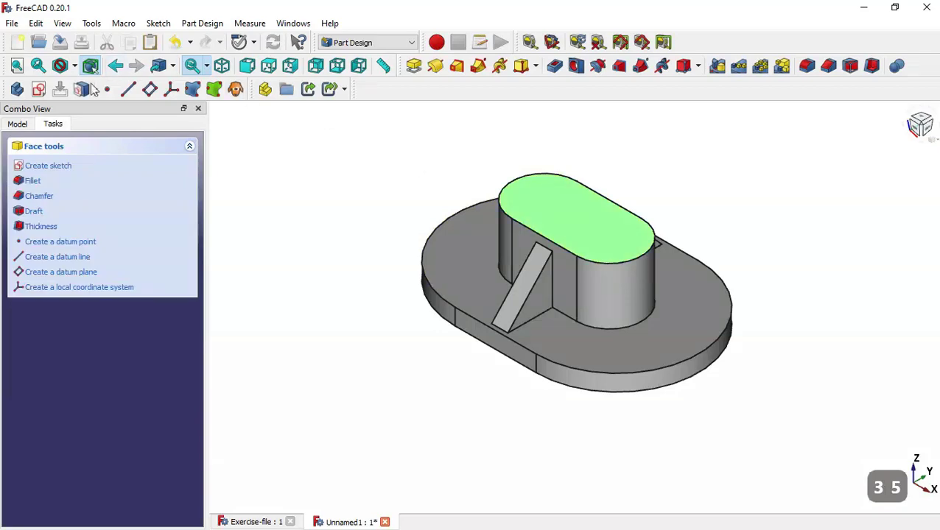
left_click(39, 90)
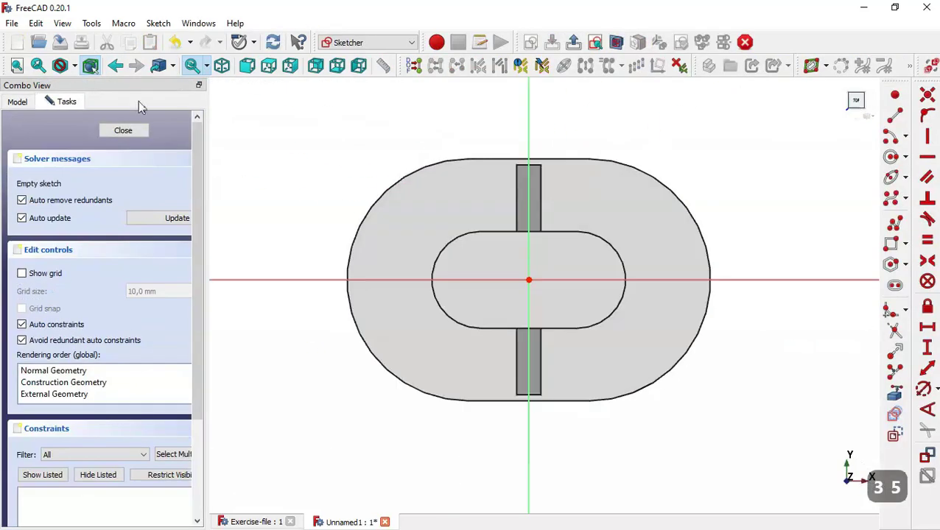
left_click(894, 396)
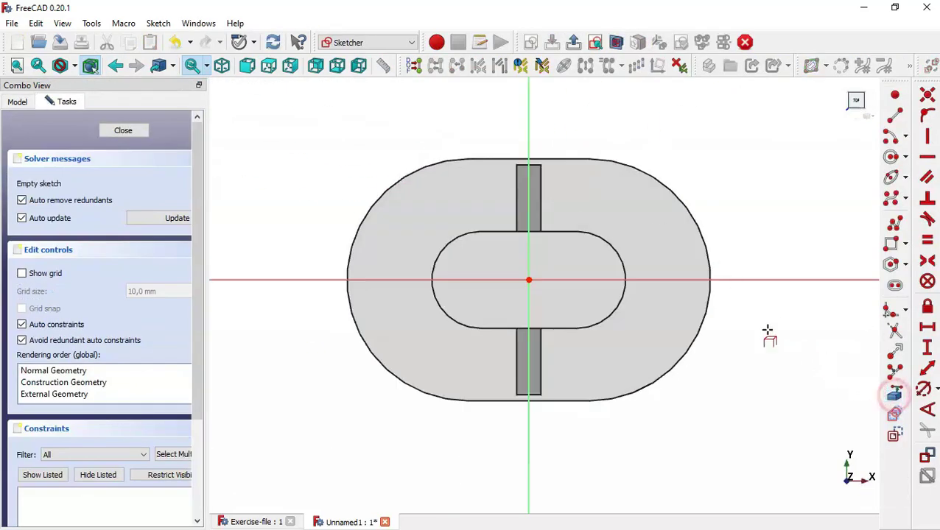
left_click(611, 246)
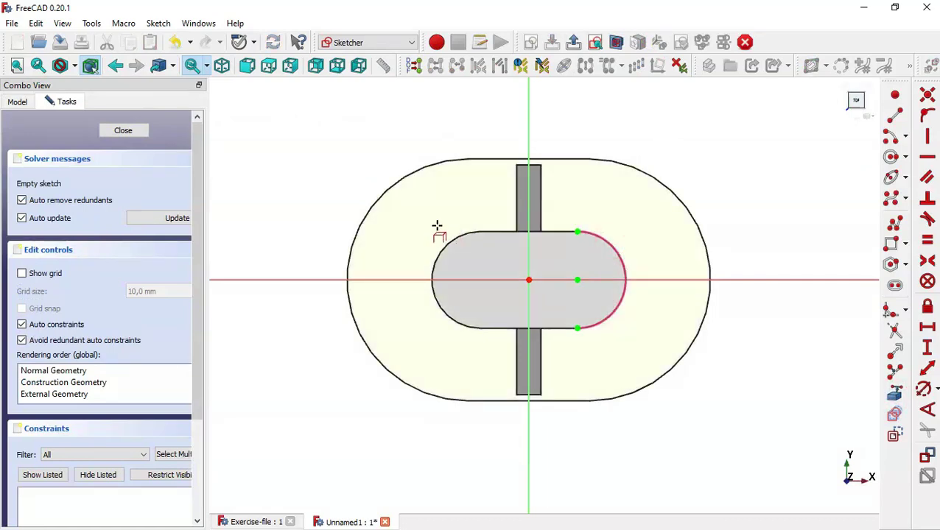
left_click(457, 244)
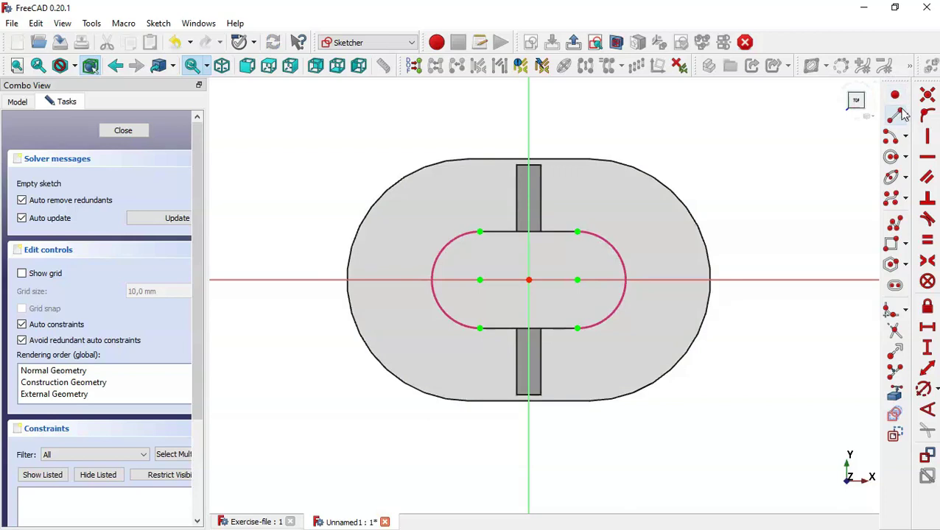
Step: Draw a slot with an end radius of about 10 mm between the centres of the two imported arcs
left_click(900, 289)
left_click(481, 280)
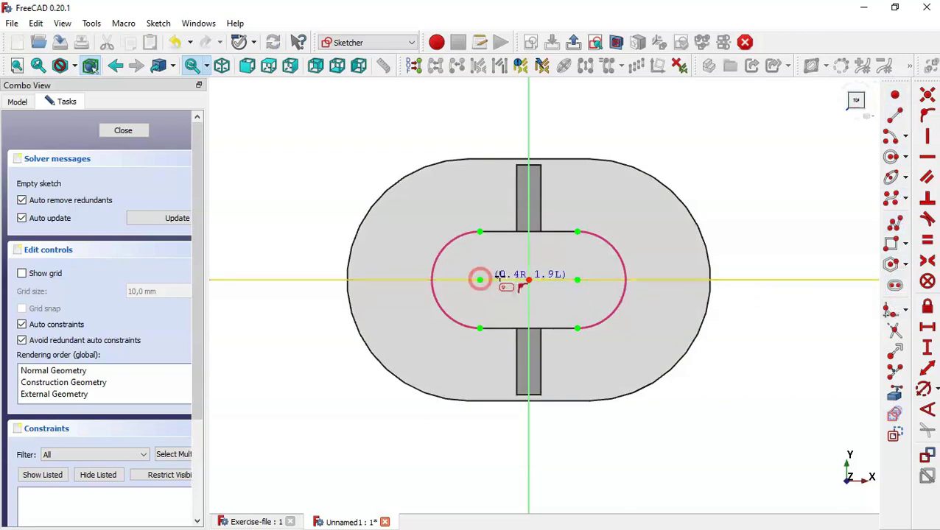
left_click(579, 280)
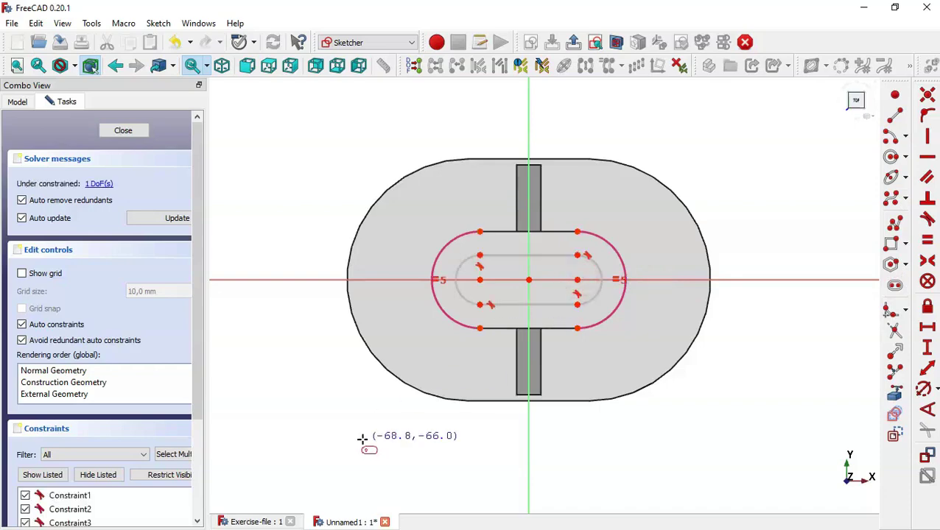
Step: Check the opening's radius in the Exercise-file document and constrain the inner slot's right end arc to a 10 mm radius
left_click(258, 521)
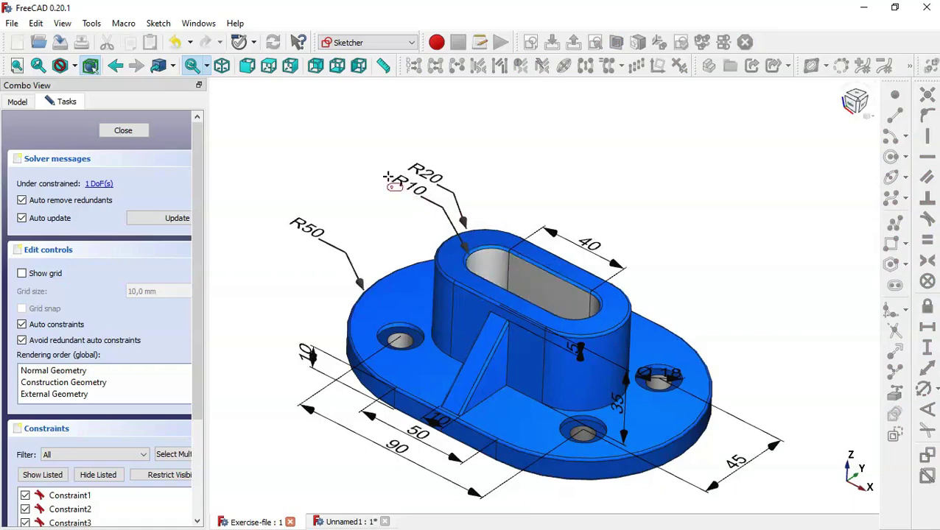
left_click(342, 522)
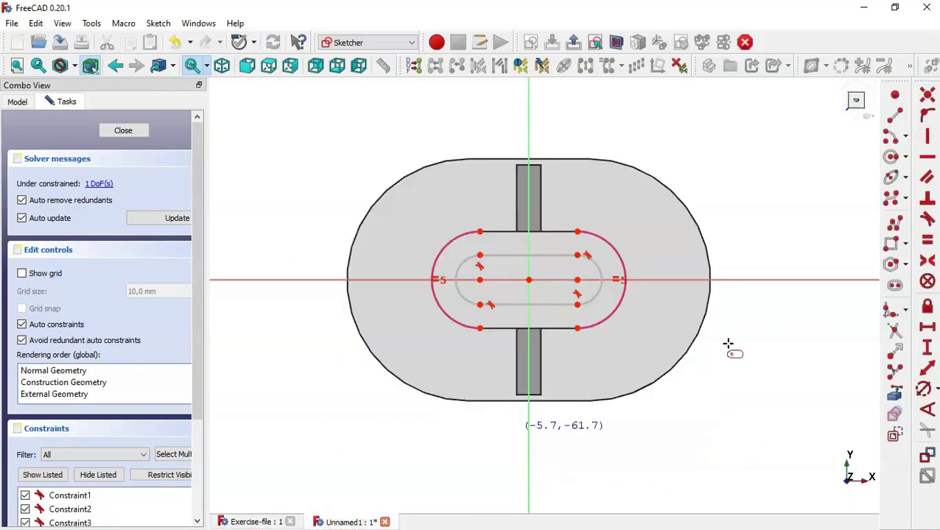
left_click(923, 389)
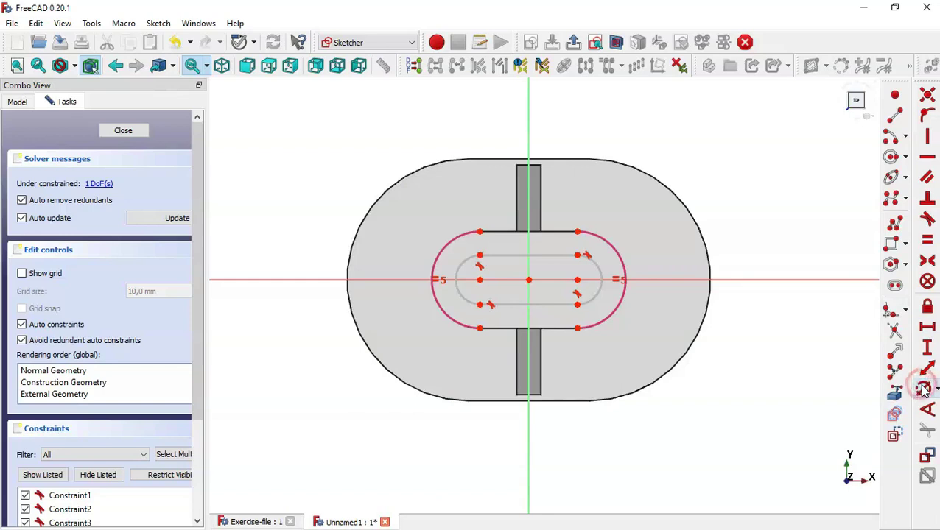
left_click(601, 271)
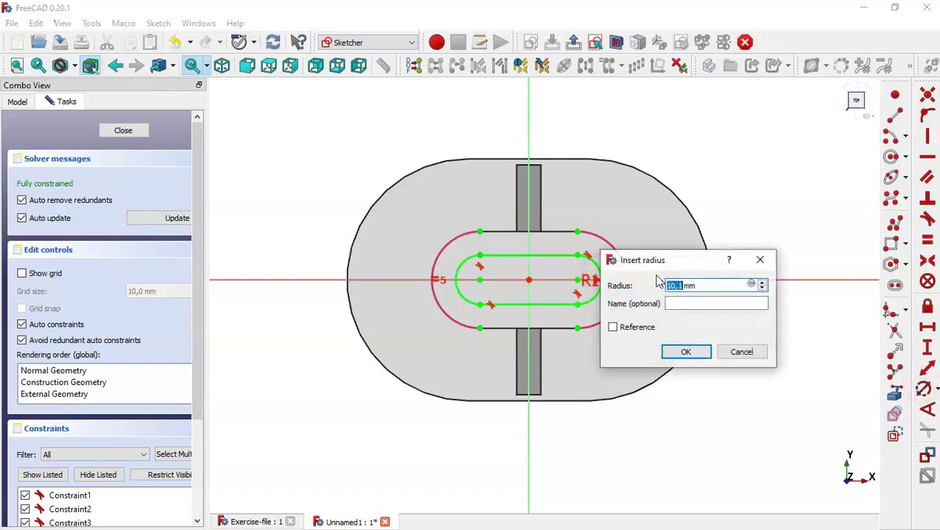
type("10")
key("Return")
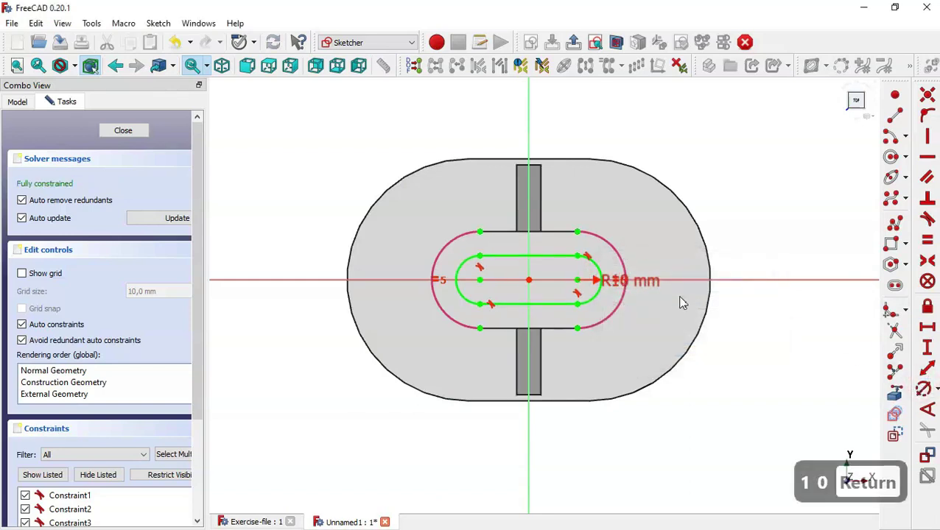
Step: Close the inner slot sketch and pocket it with the type Through all
left_click(123, 131)
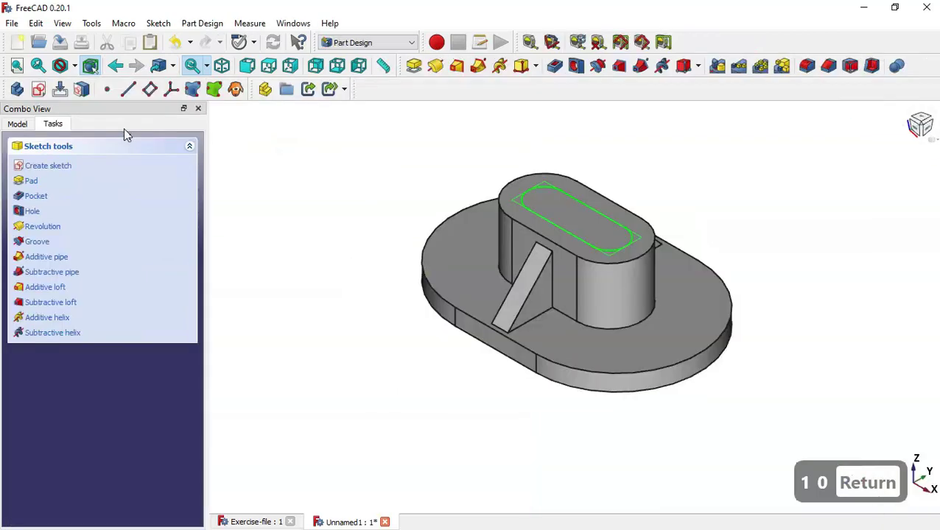
left_click(556, 66)
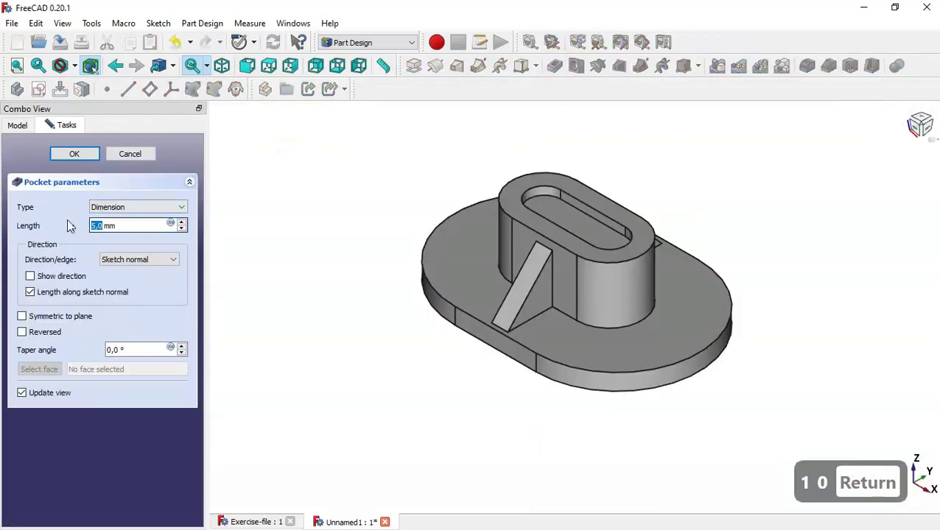
left_click(160, 206)
left_click(159, 226)
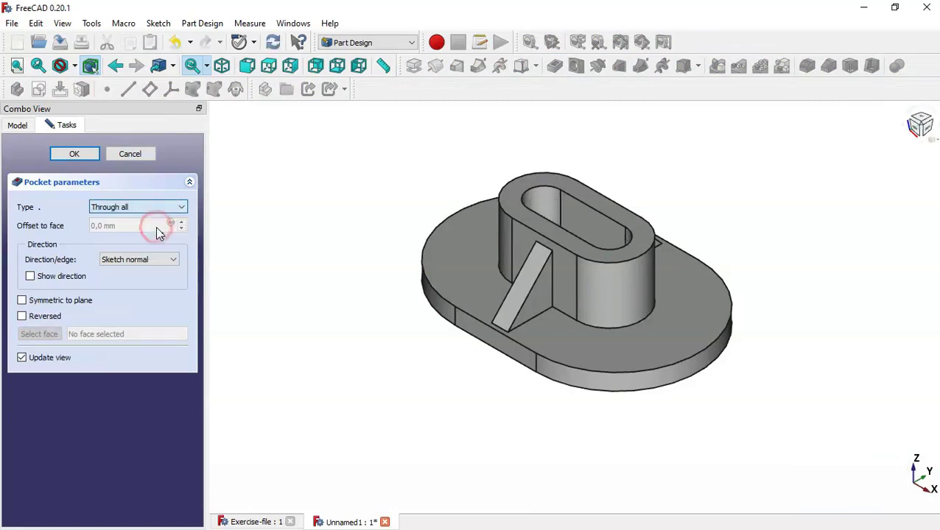
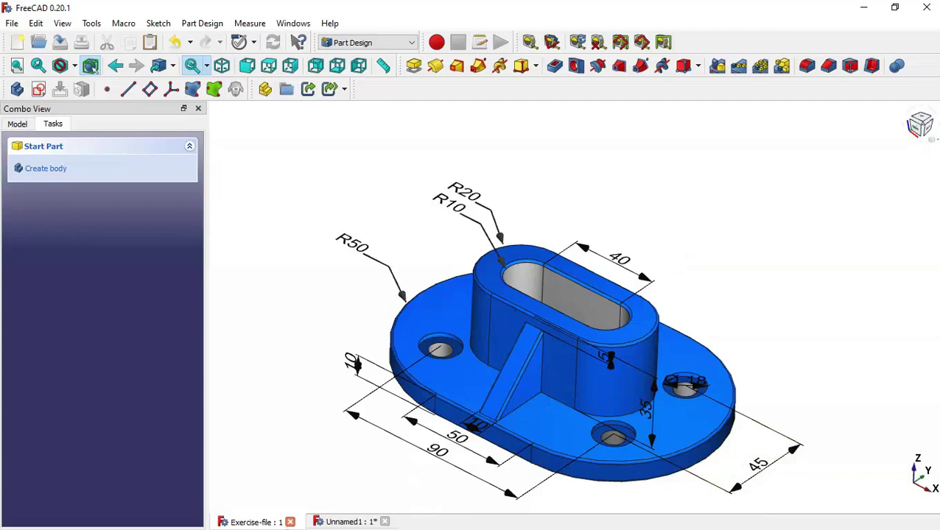
Step: Return to the part being modelled and create a sketch on the base plate's top face
left_click(324, 522)
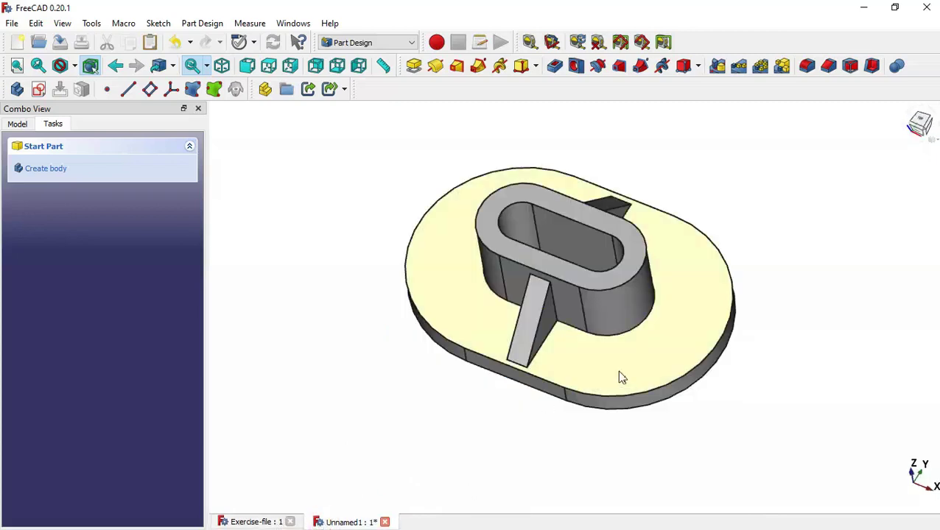
left_click(701, 356)
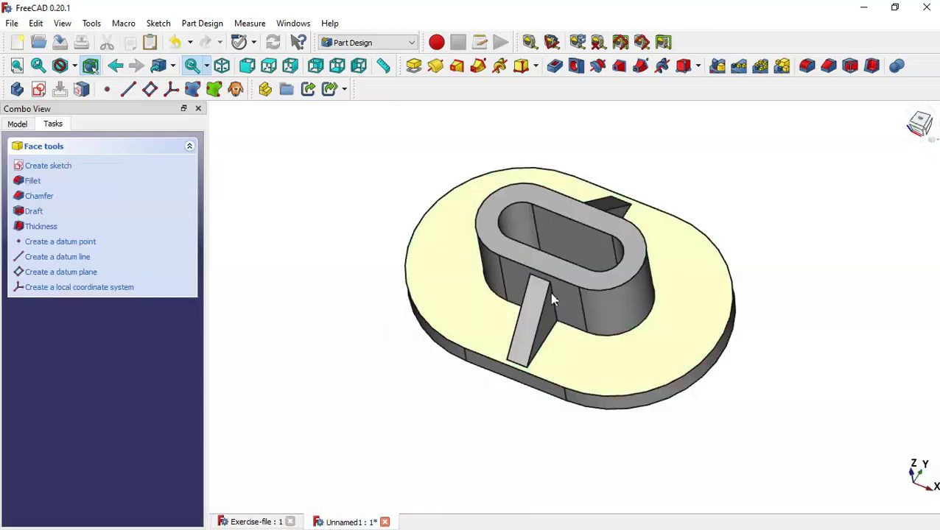
left_click(39, 89)
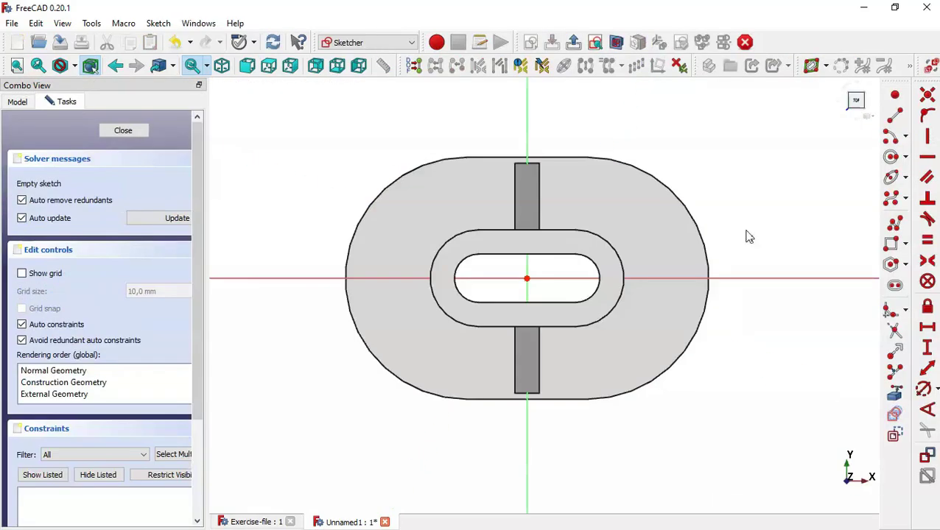
Step: Draw four circles on the plate's top face, one near each corner, the upper-right one with a radius of about 11 mm
left_click(891, 156)
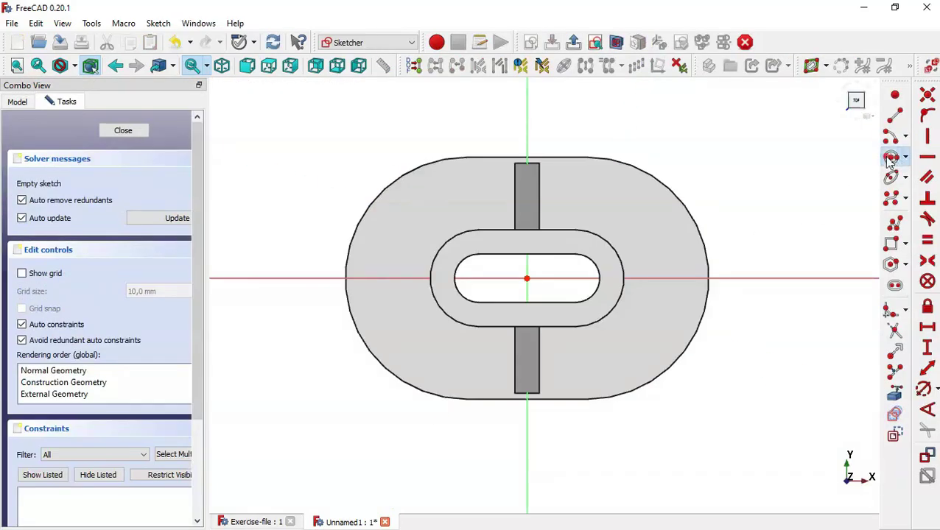
left_click(635, 204)
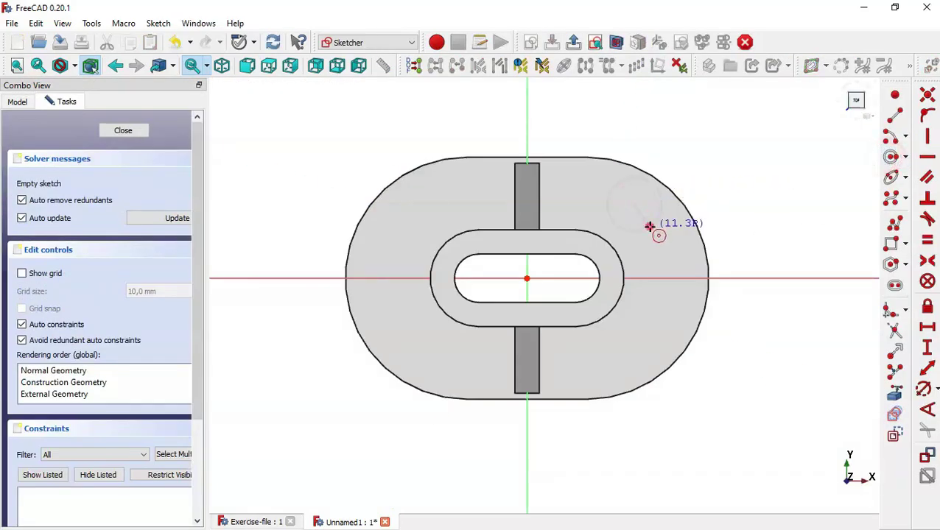
left_click(653, 224)
left_click(420, 205)
left_click(439, 224)
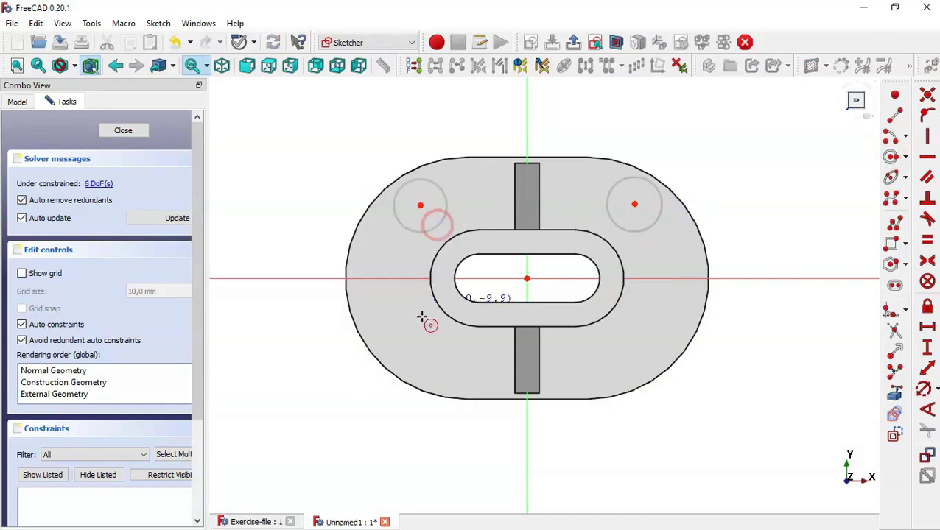
left_click(418, 339)
left_click(452, 366)
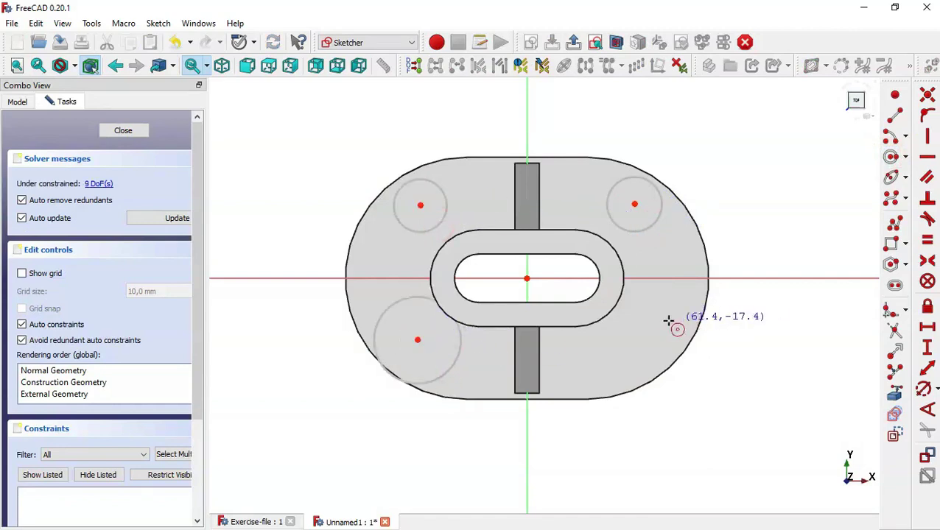
left_click(646, 320)
left_click(664, 348)
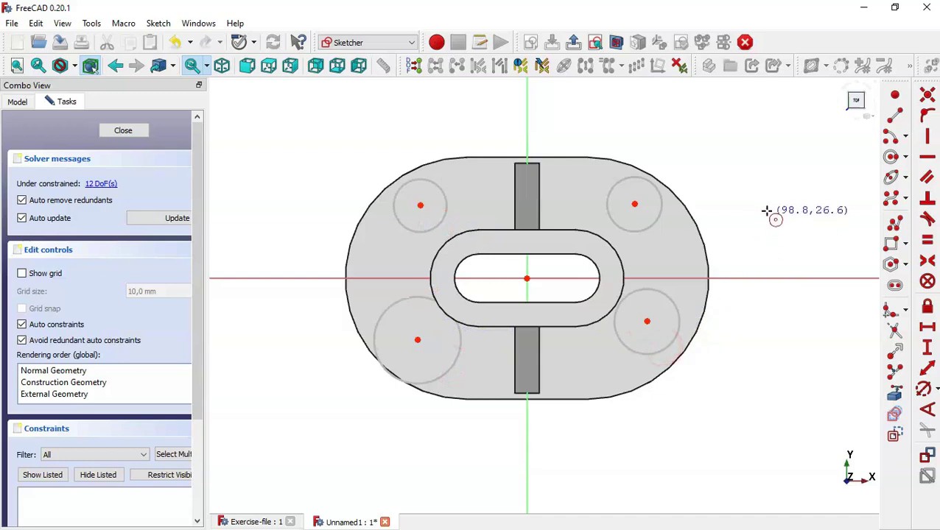
key("Escape")
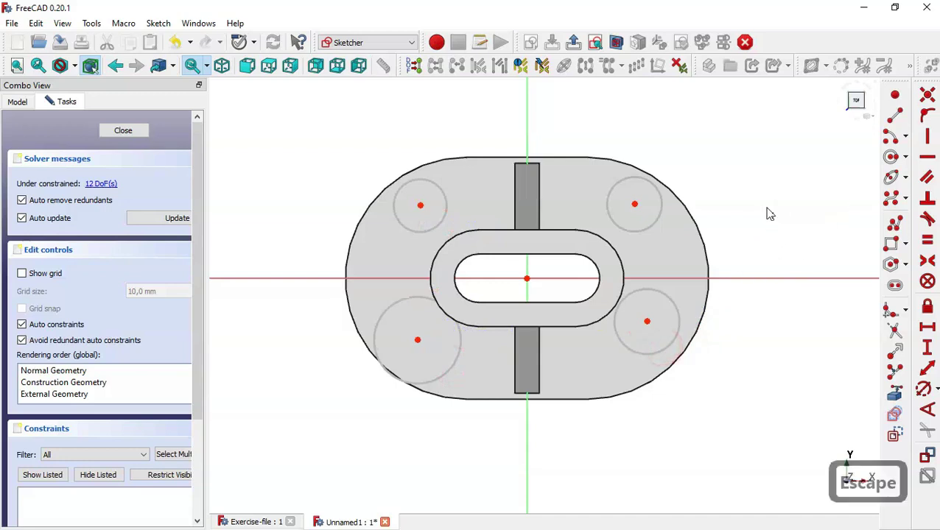
Step: Enlarge the upper-left circle to about 37 mm diameter and constrain all four corner circles to equal size
left_click(636, 184)
left_click_drag(450, 210, 447, 243)
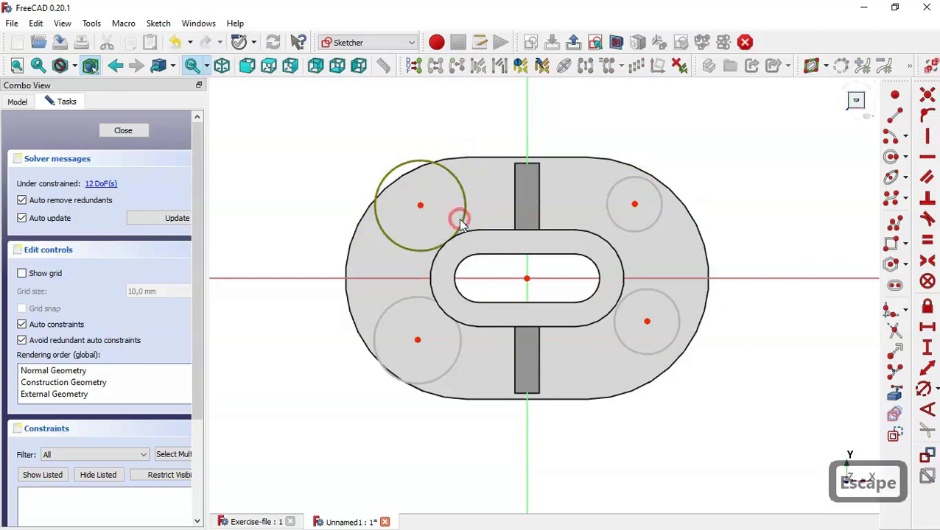
left_click(457, 217)
left_click(423, 302)
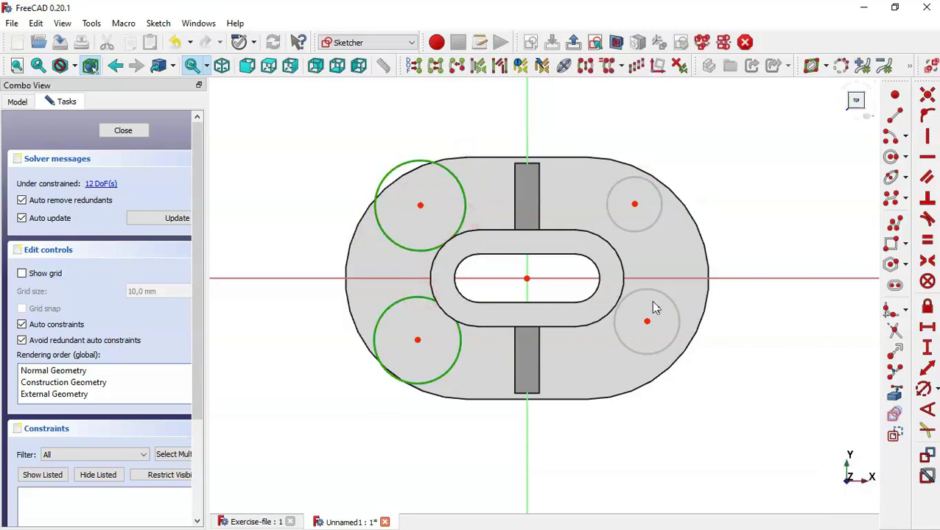
left_click(662, 296)
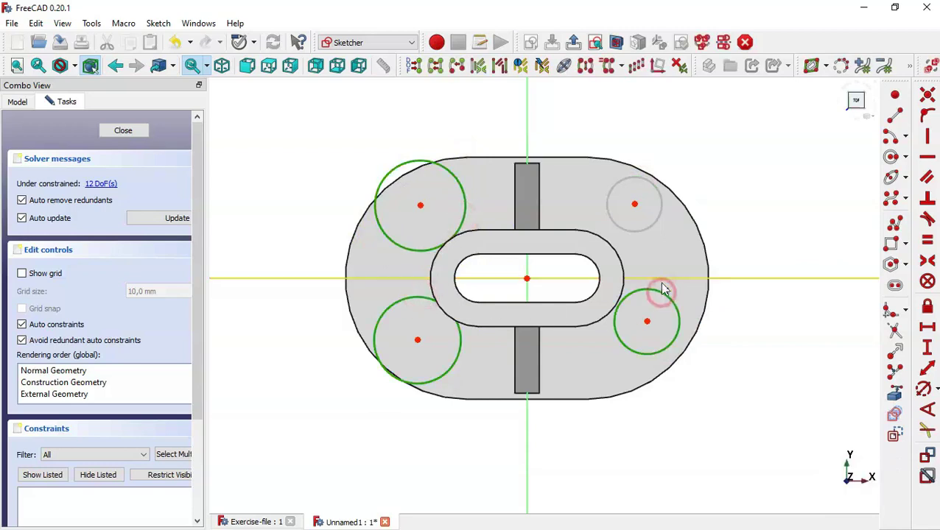
left_click(650, 229)
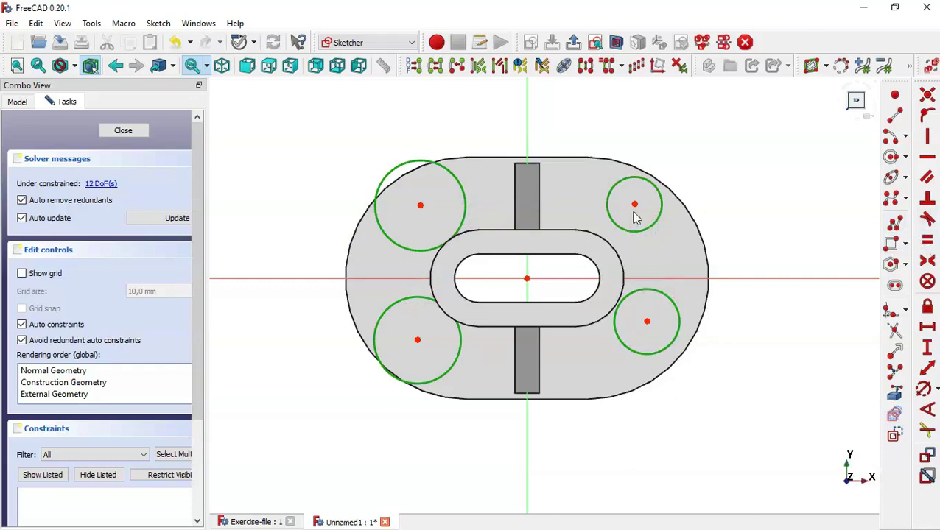
left_click(928, 242)
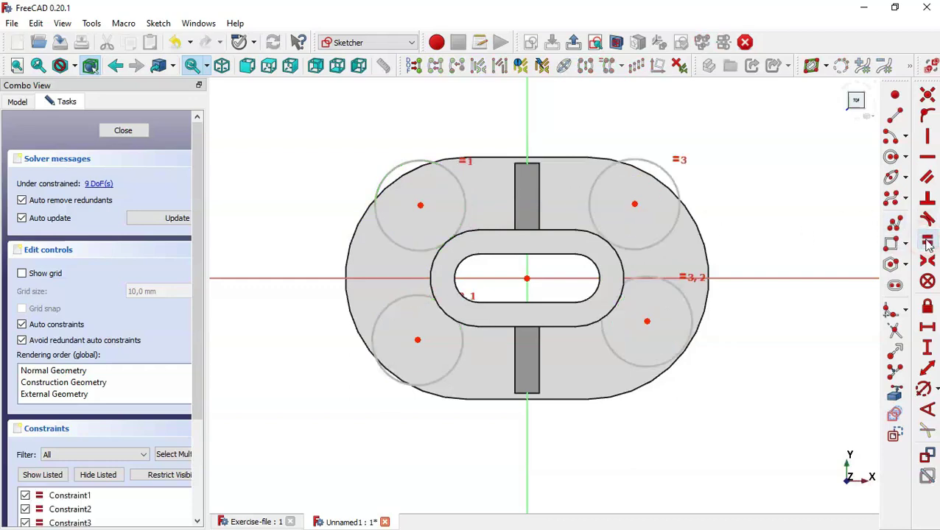
Step: Constrain the diameter of the upper-right circle to 10 mm
left_click(922, 389)
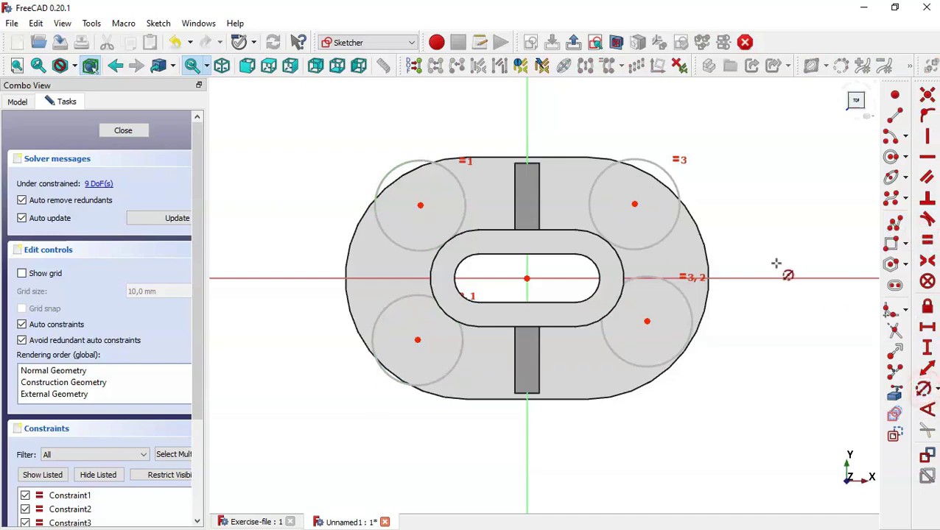
left_click(678, 213)
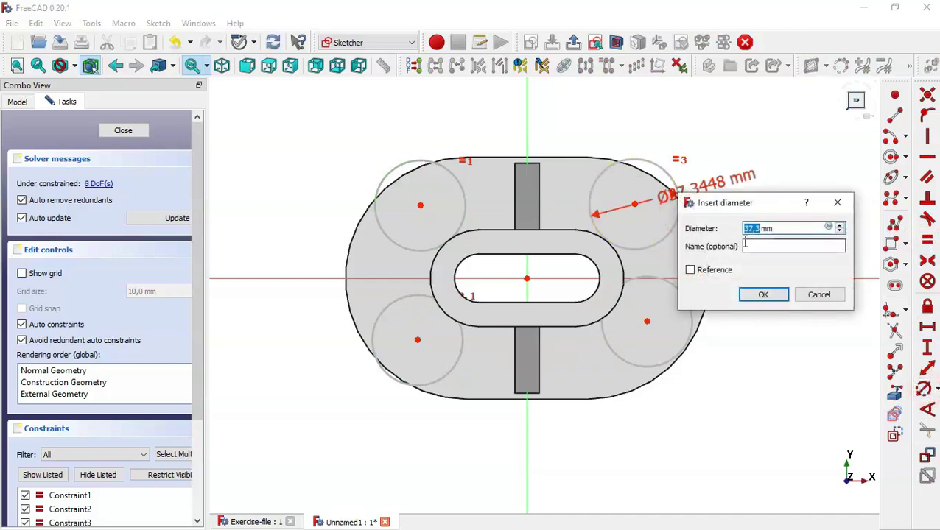
type("10")
key("Return")
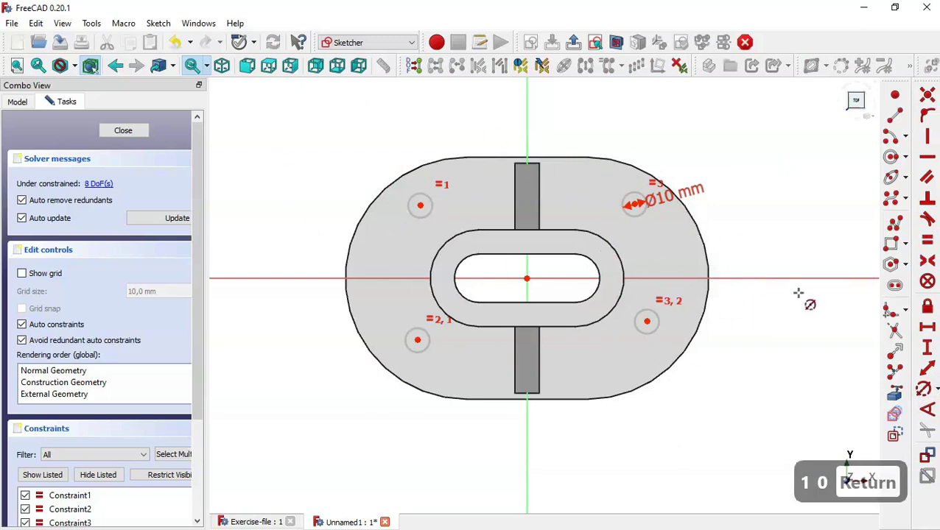
Step: Constrain the horizontal distance between the centres of the two lower circles to 90 mm
left_click(928, 329)
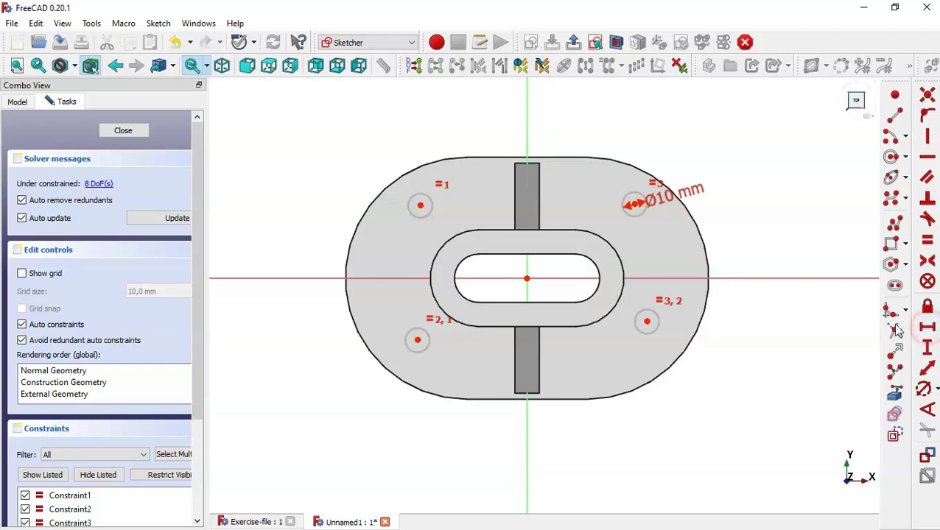
left_click(419, 340)
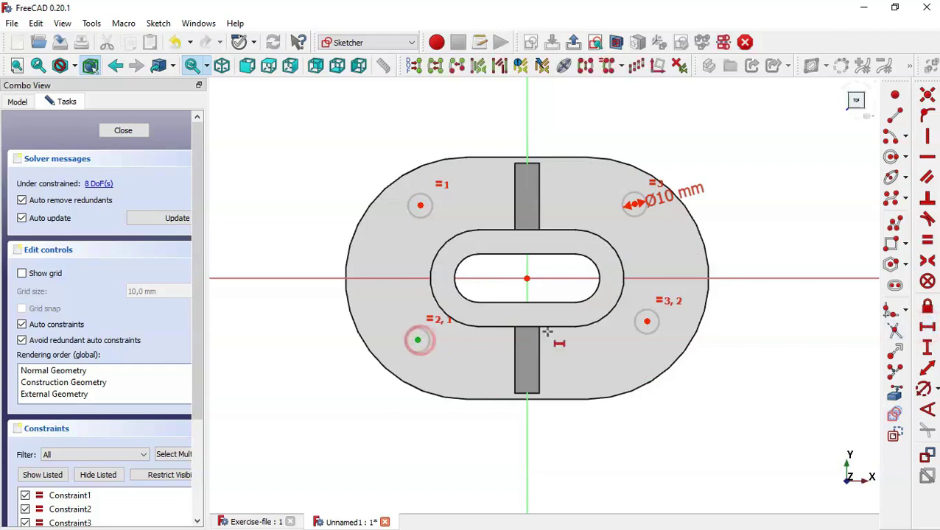
left_click(646, 320)
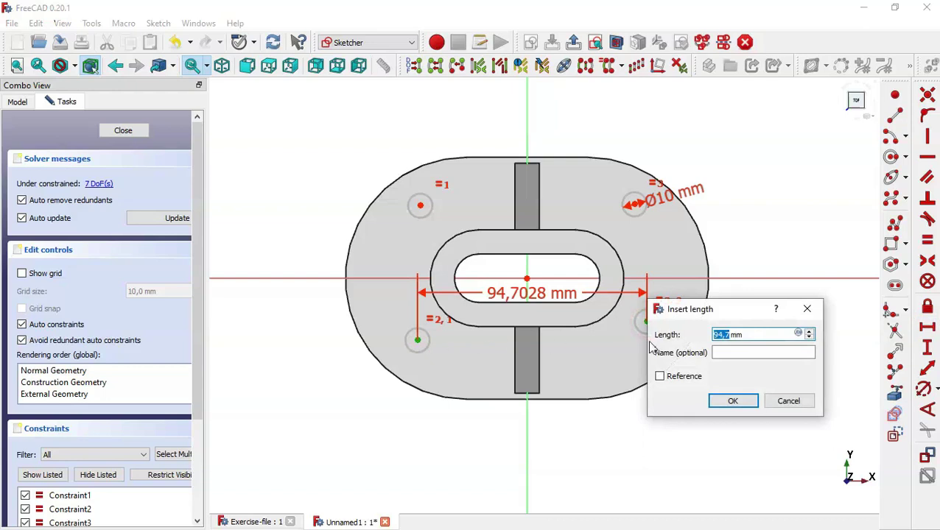
type("90")
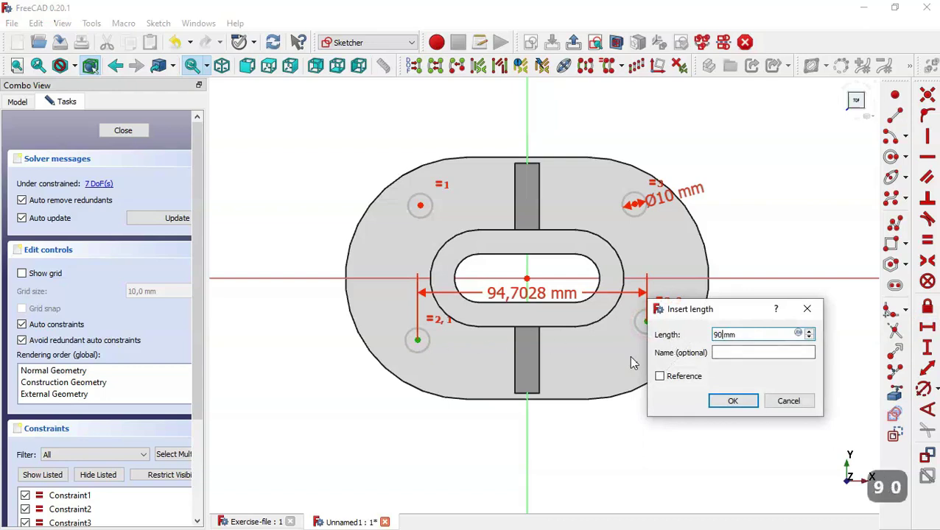
key("Return")
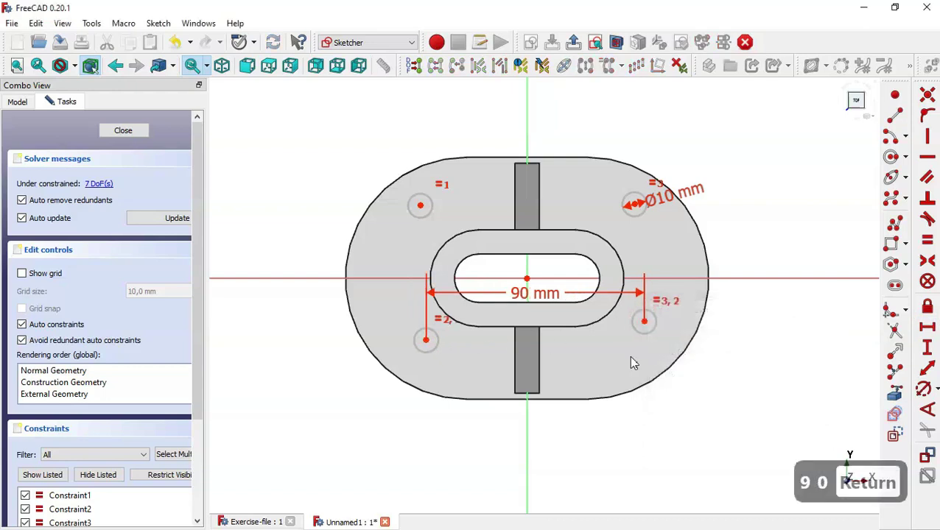
Step: Constrain the vertical distance between the centres of the two right-hand circles to 40 mm
left_click(927, 348)
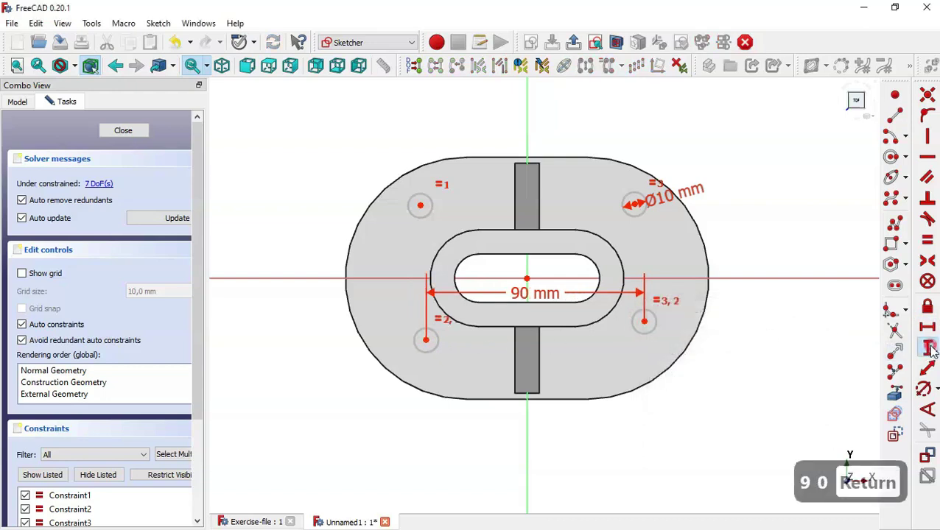
left_click(644, 321)
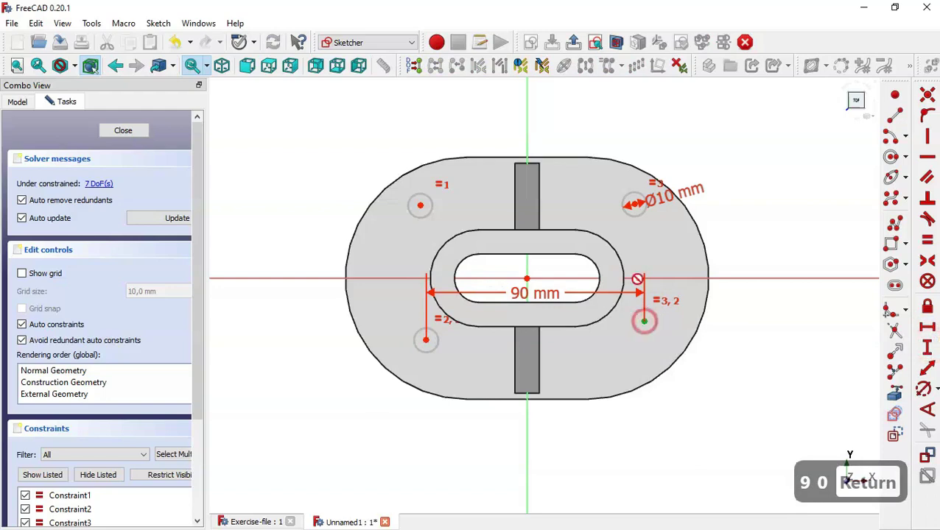
left_click(633, 205)
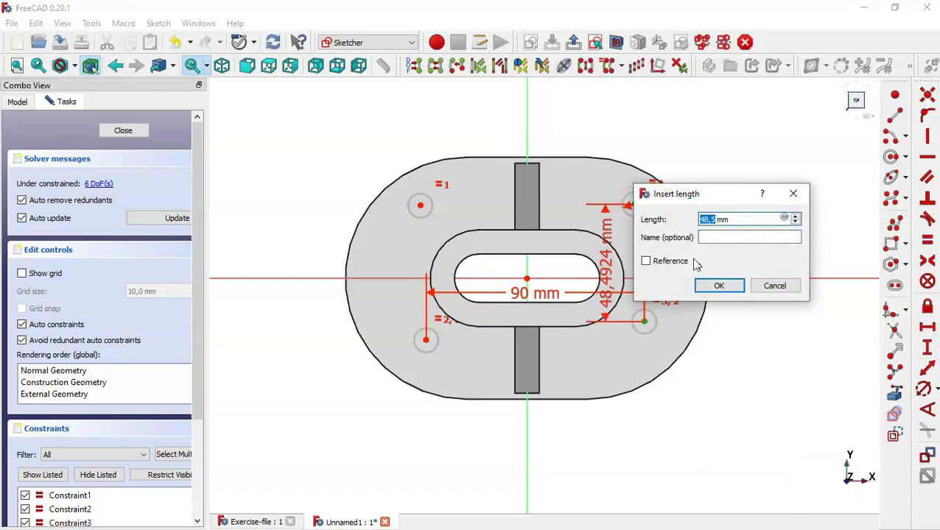
type("40")
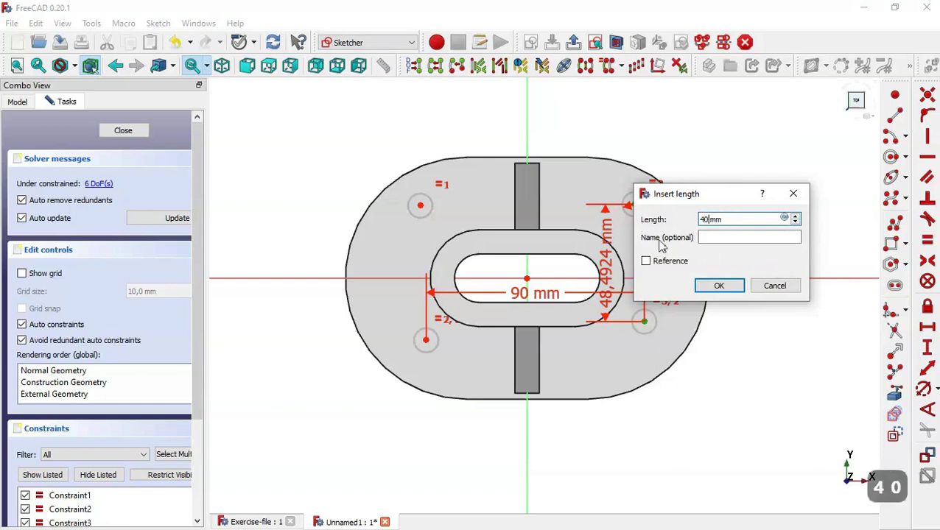
key("Return")
key("Escape")
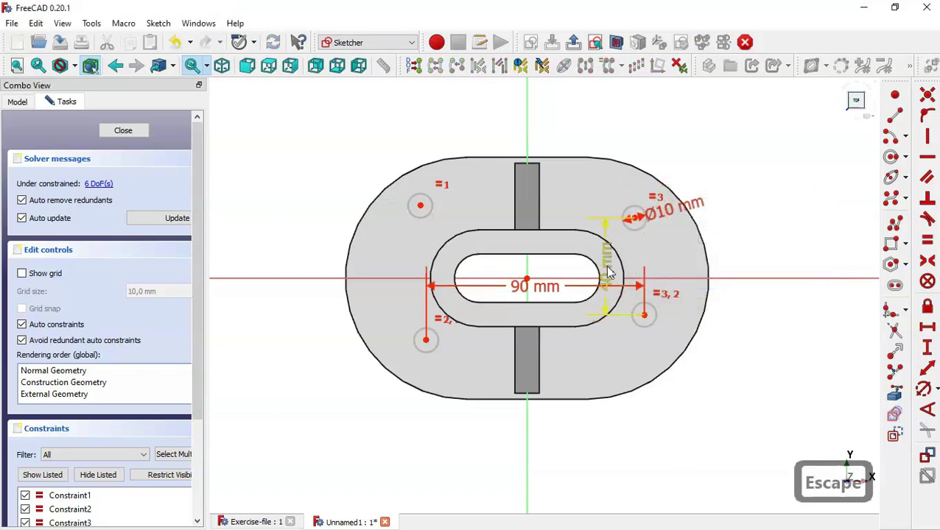
Step: Change the vertical distance between the right-hand circle centres to 45 mm
double_click(605, 269)
type("45")
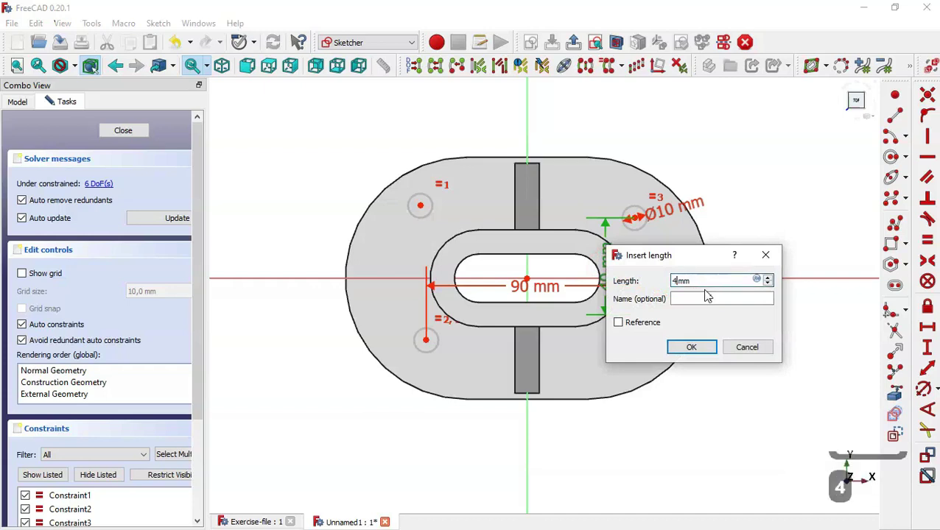
key("Return")
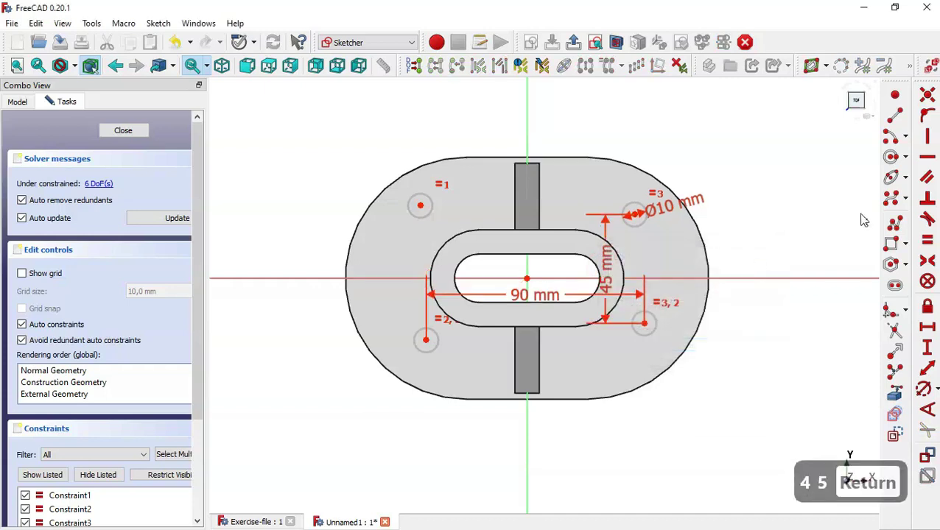
Step: Make the centres of the two upper circles, and those of the two lower circles, symmetric about the sketch's vertical axis
left_click(929, 262)
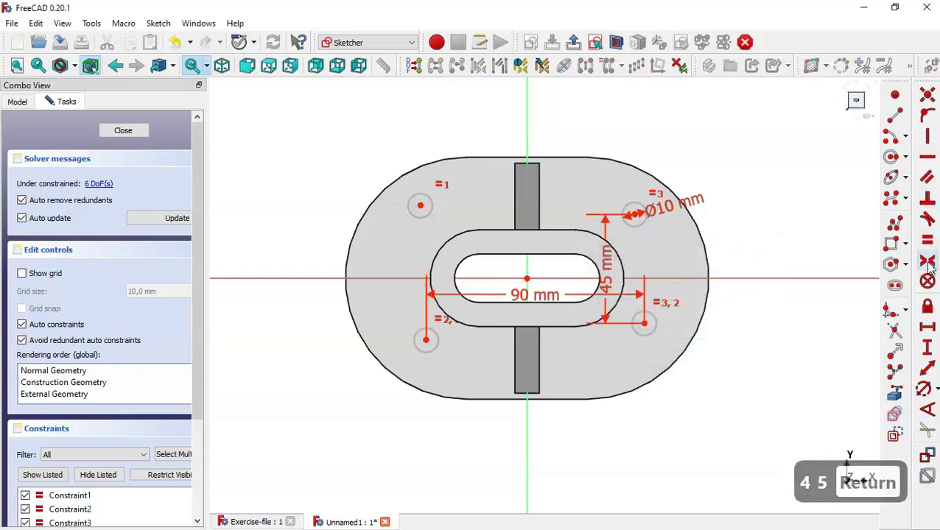
left_click(421, 204)
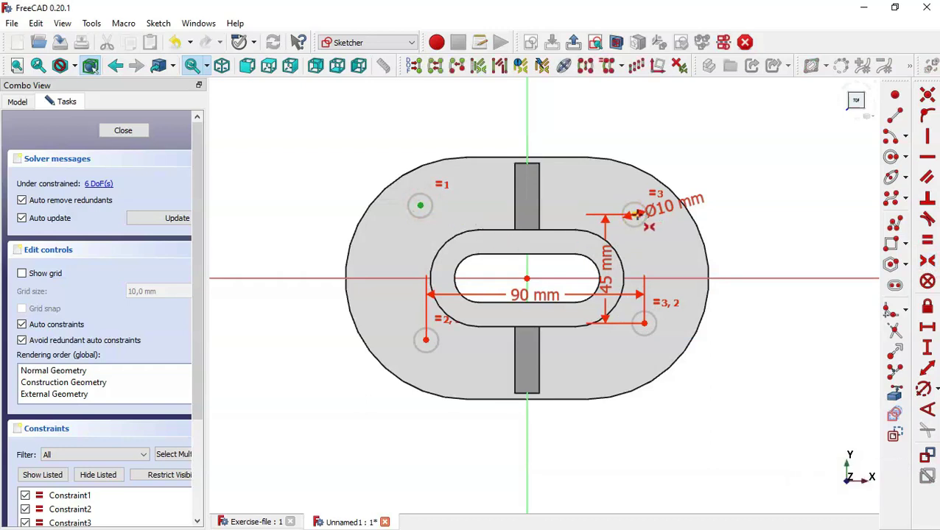
left_click(635, 213)
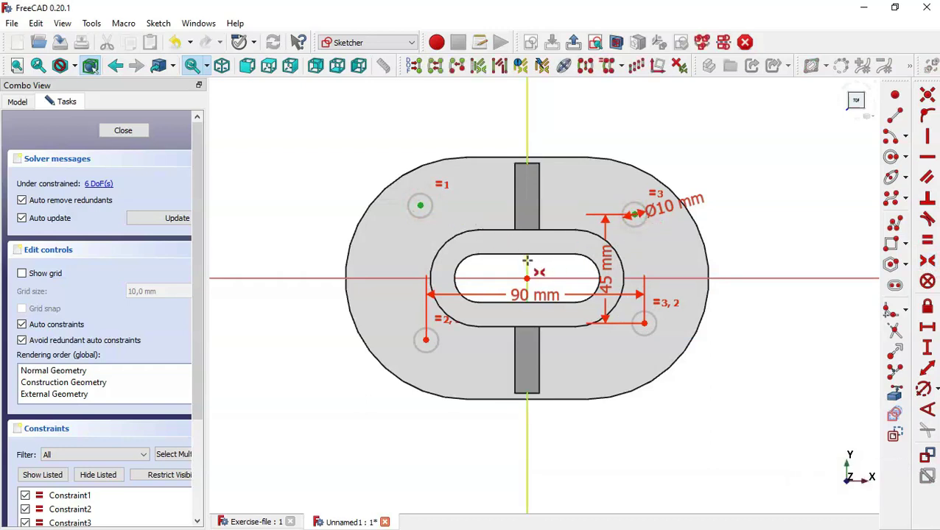
left_click(526, 260)
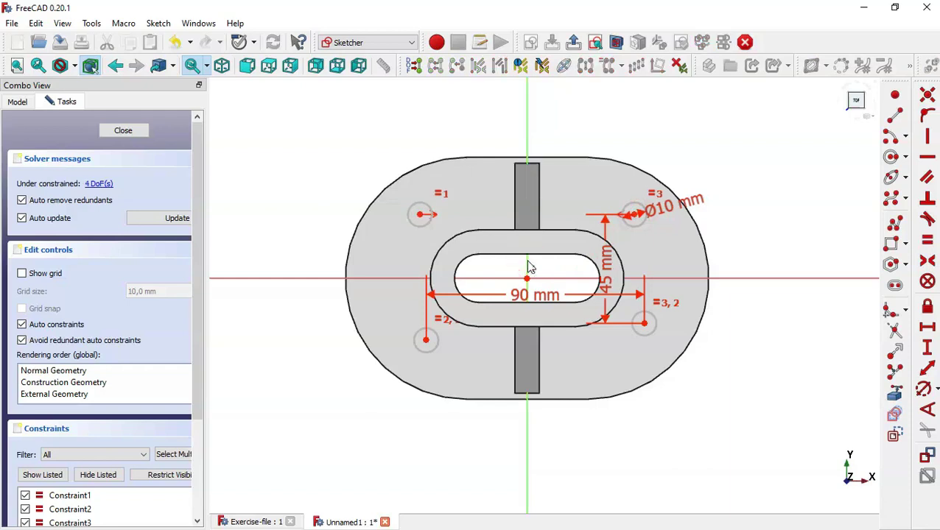
left_click(425, 338)
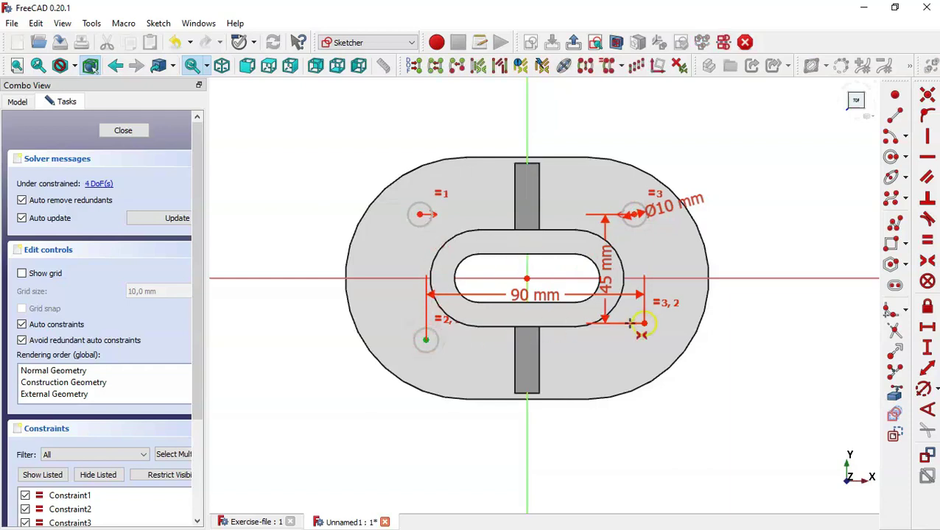
left_click(644, 324)
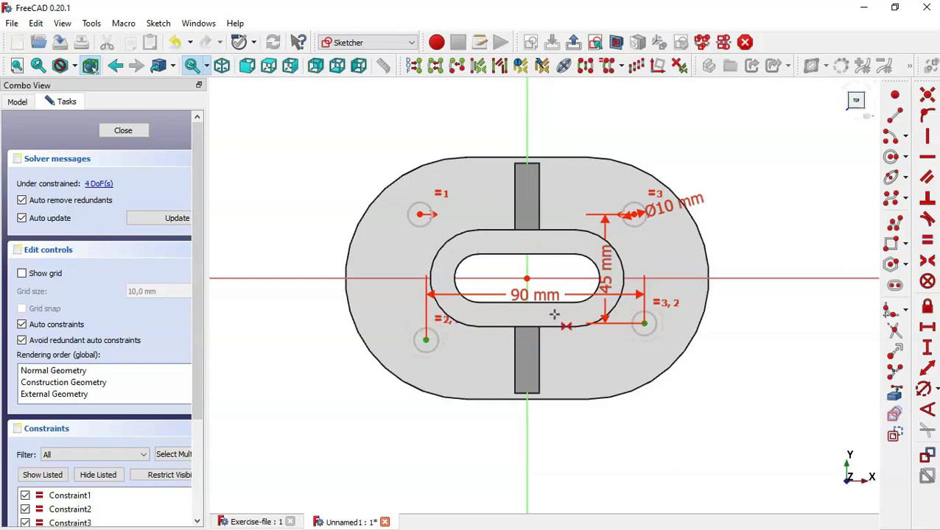
left_click(527, 285)
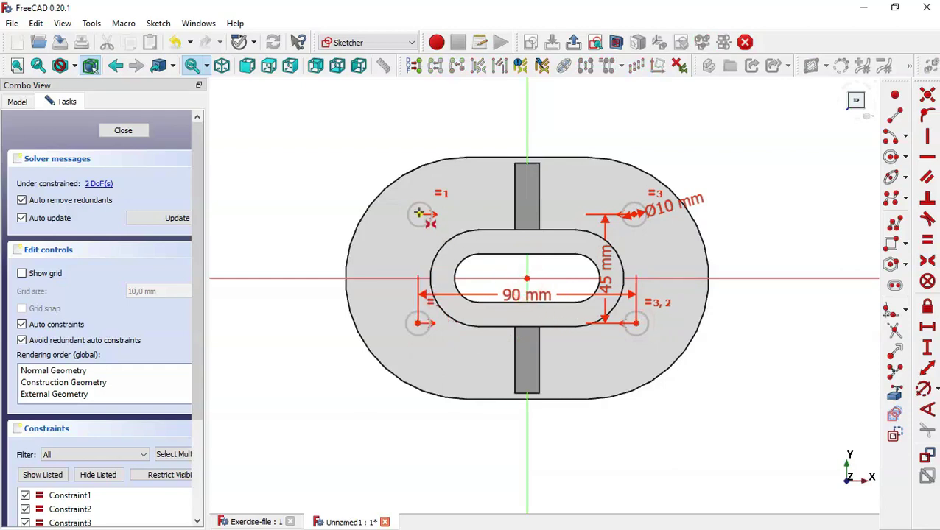
Step: Make the centres of the two left-hand circles symmetric about the sketch's horizontal axis and close the sketch
left_click(419, 215)
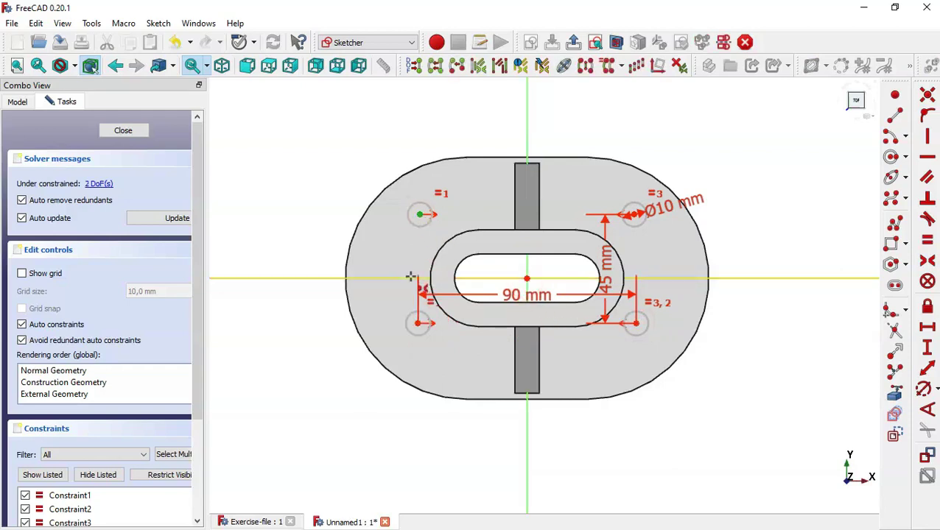
left_click(418, 322)
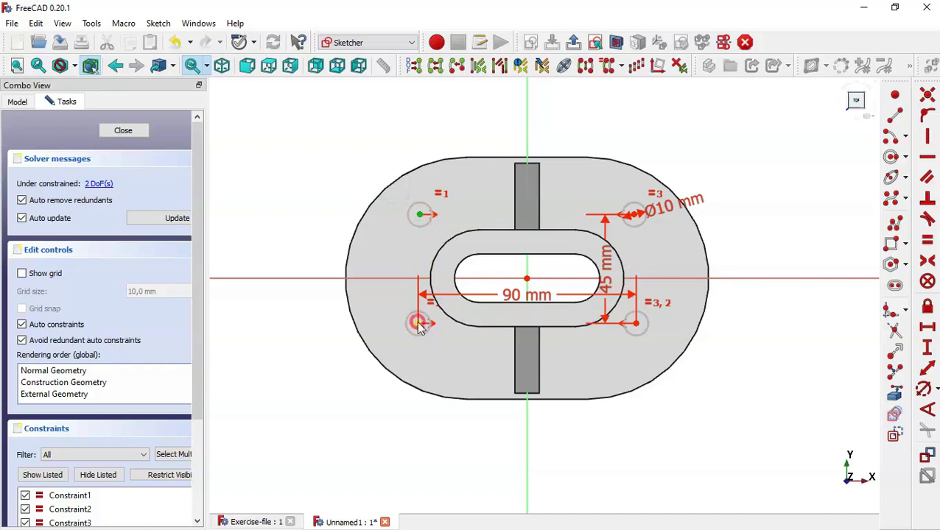
left_click(405, 279)
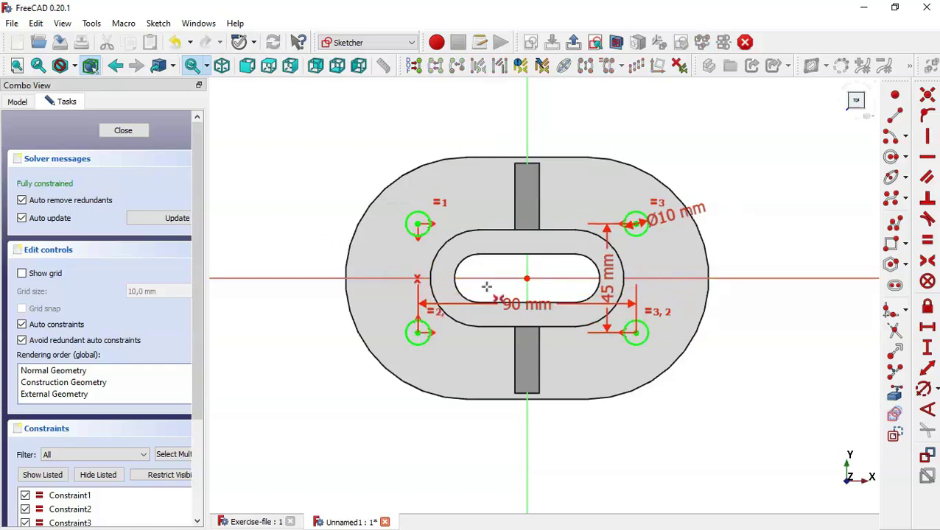
left_click(139, 128)
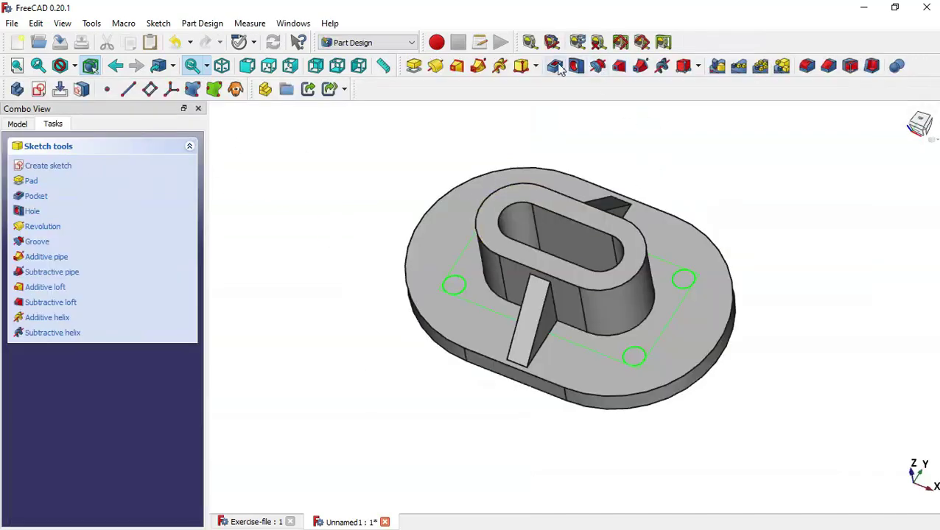
Step: Pocket the four circles through all to cut the corner holes in the base plate
left_click(555, 67)
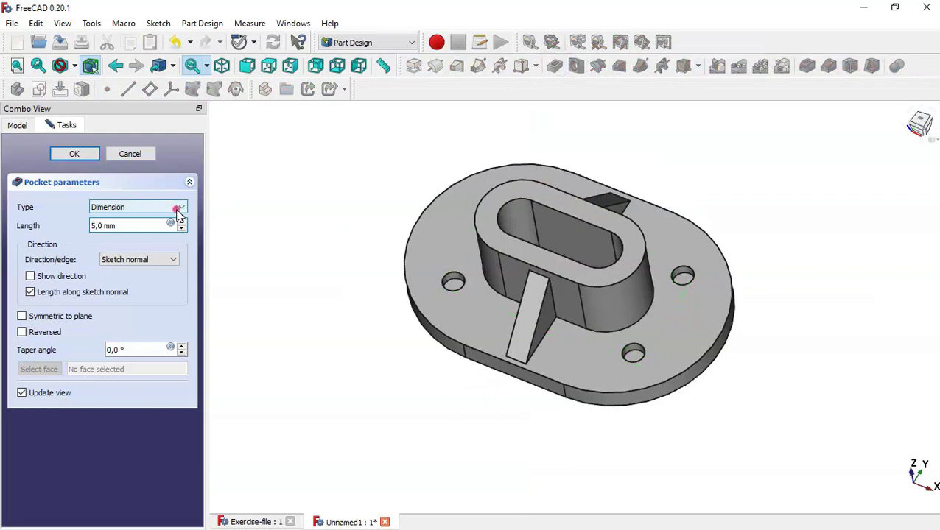
left_click(181, 209)
left_click(164, 228)
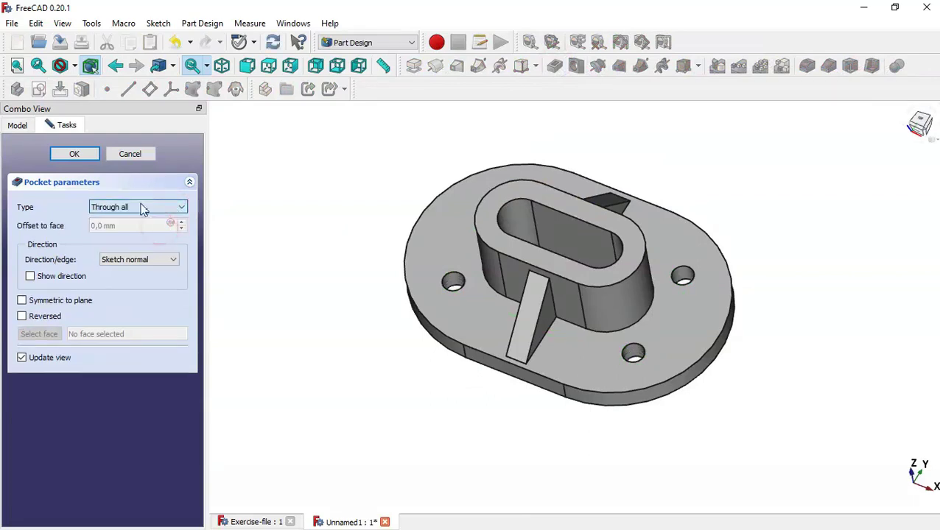
left_click(75, 154)
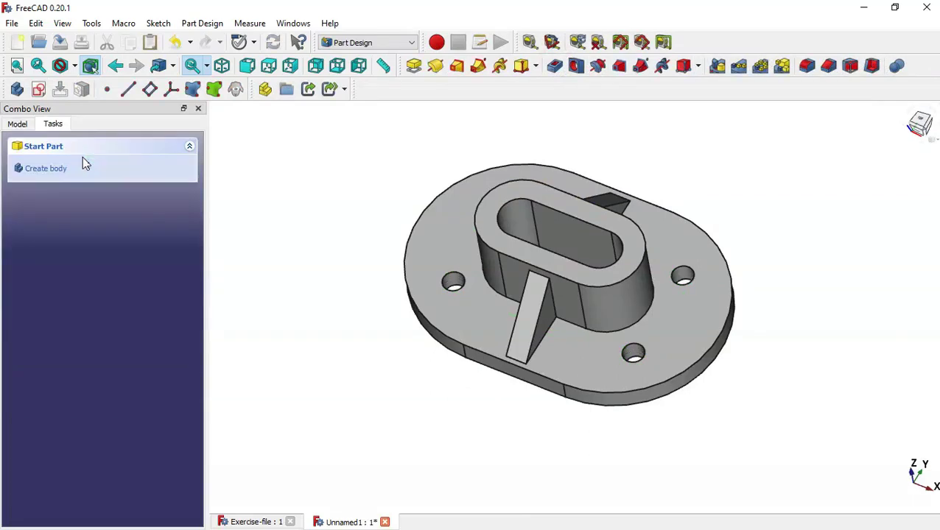
Step: Copy only the corner-hole sketch, leaving out all its dependencies, and paste it into the document
left_click(18, 124)
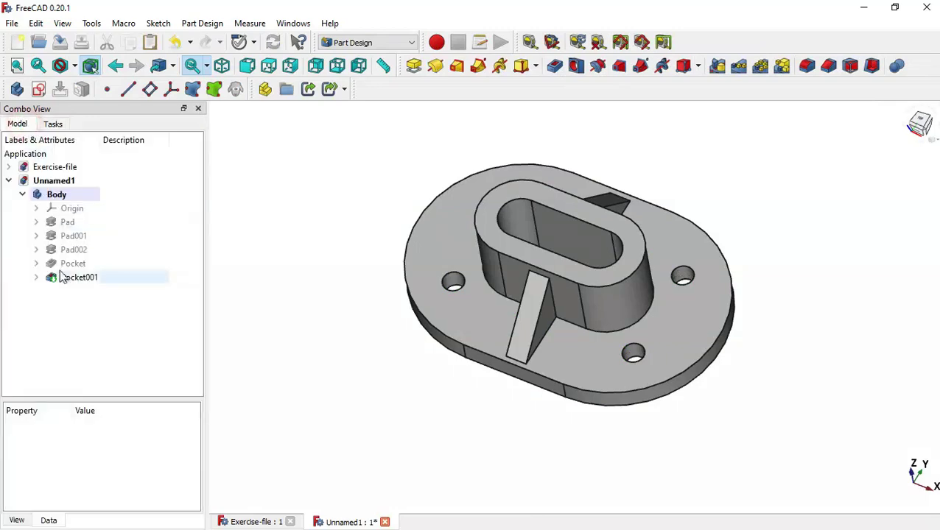
left_click(36, 278)
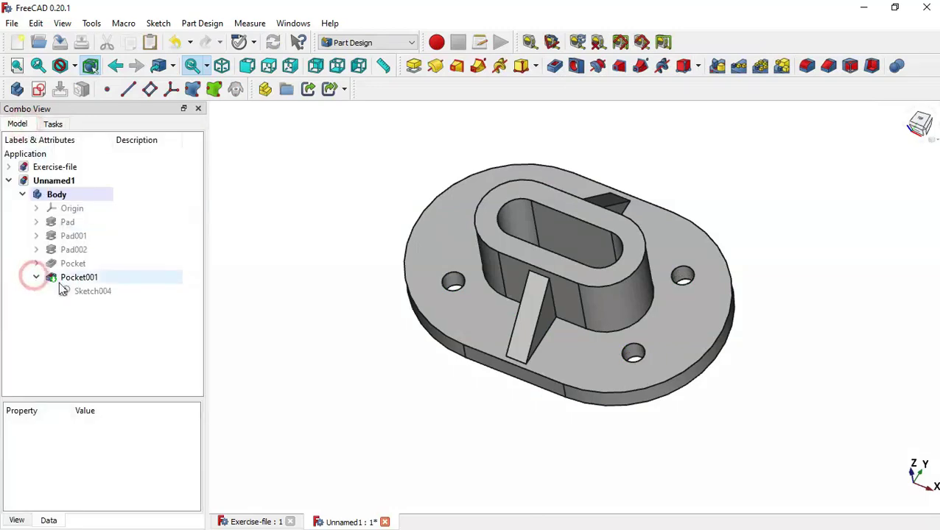
left_click(103, 291)
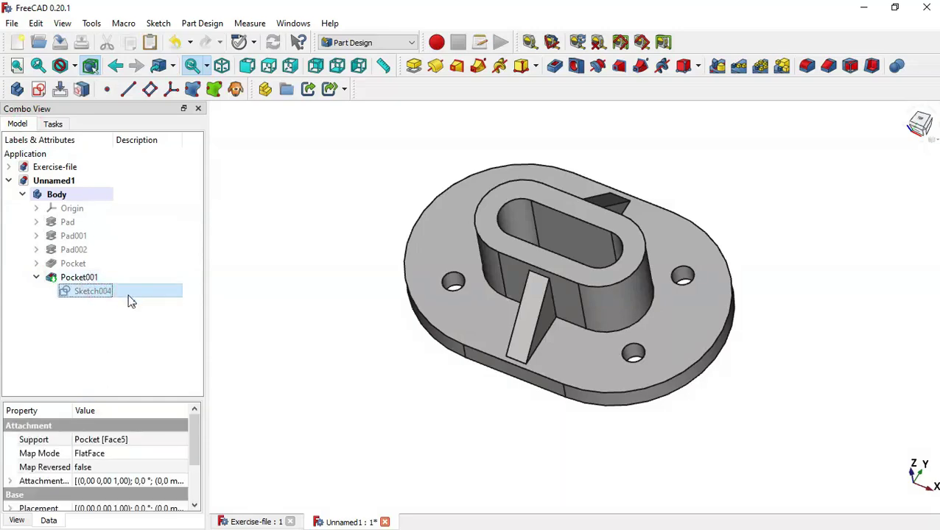
right_click(131, 302)
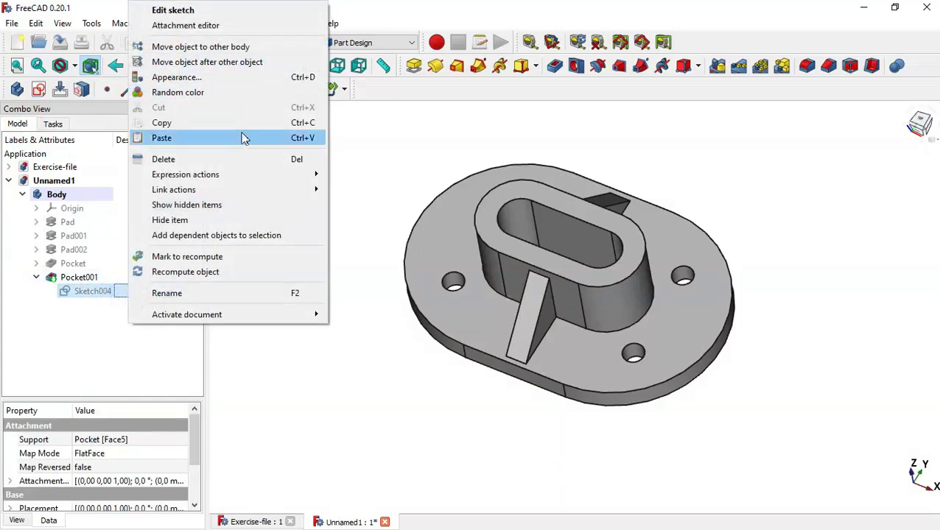
left_click(265, 123)
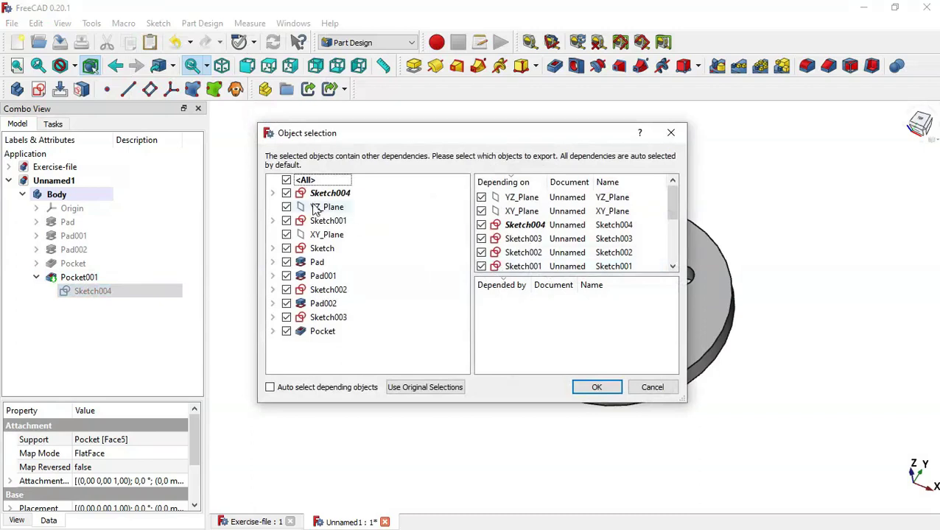
left_click(287, 180)
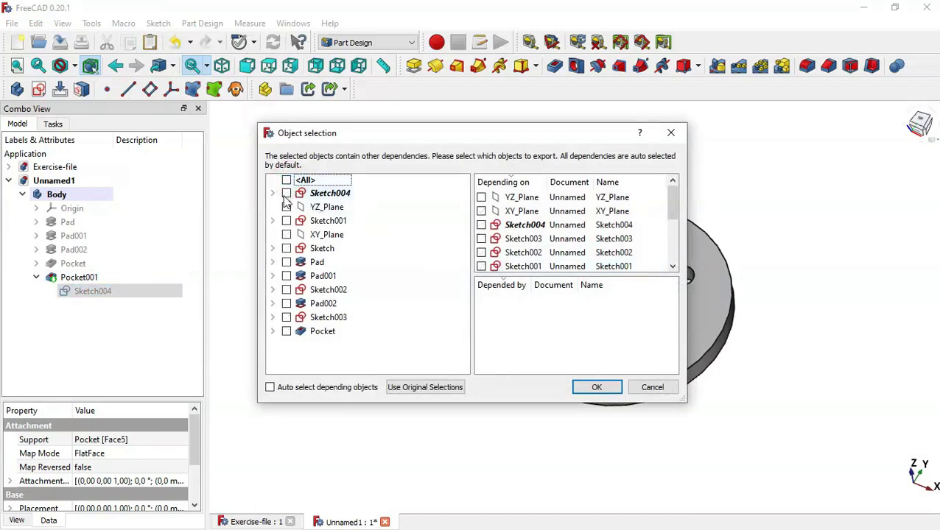
left_click(287, 193)
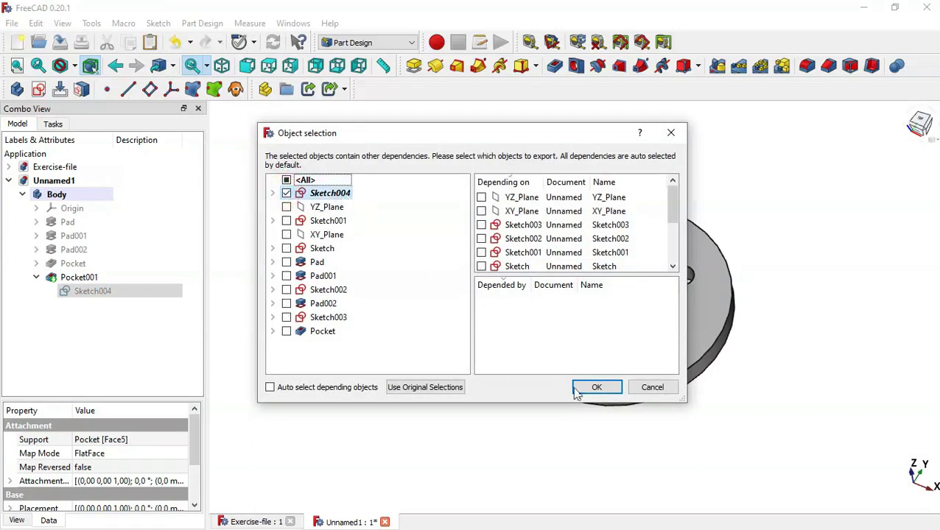
left_click(598, 389)
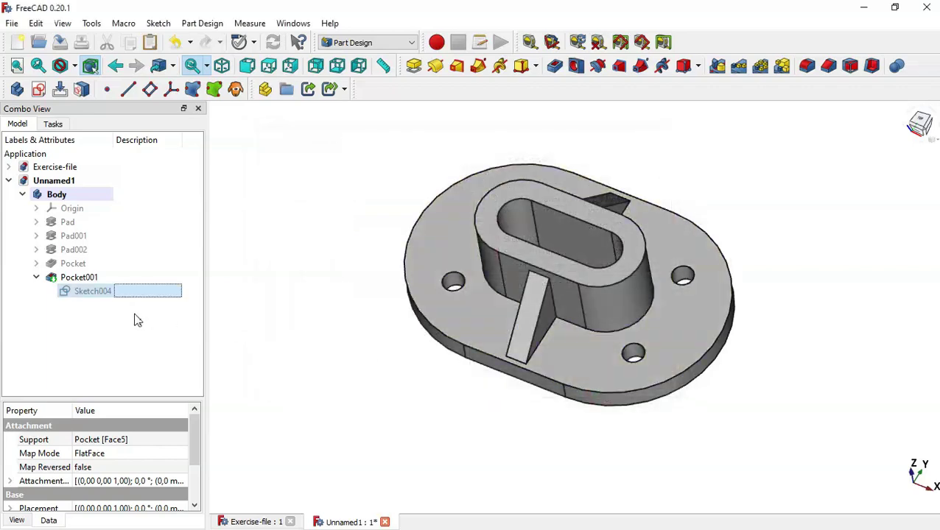
left_click(150, 42)
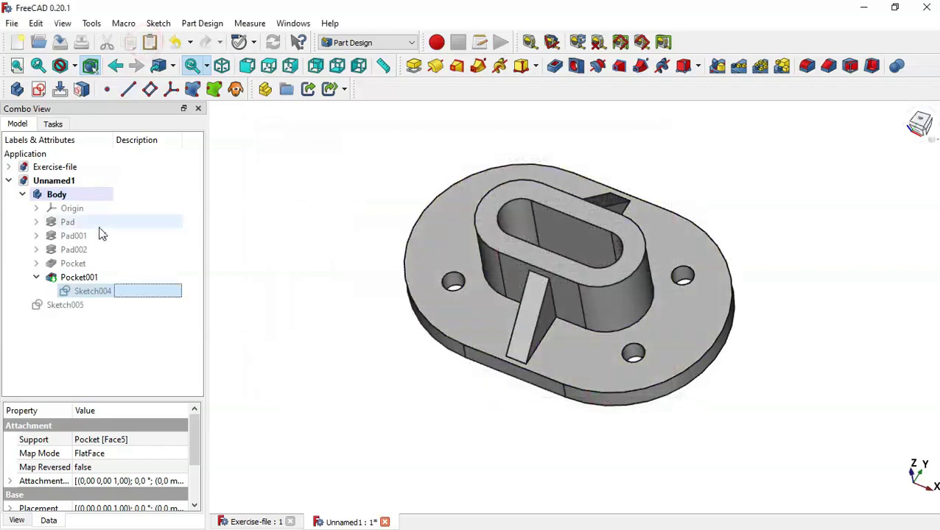
Step: Make the pasted sketch visible and move it into the Body
left_click(65, 310)
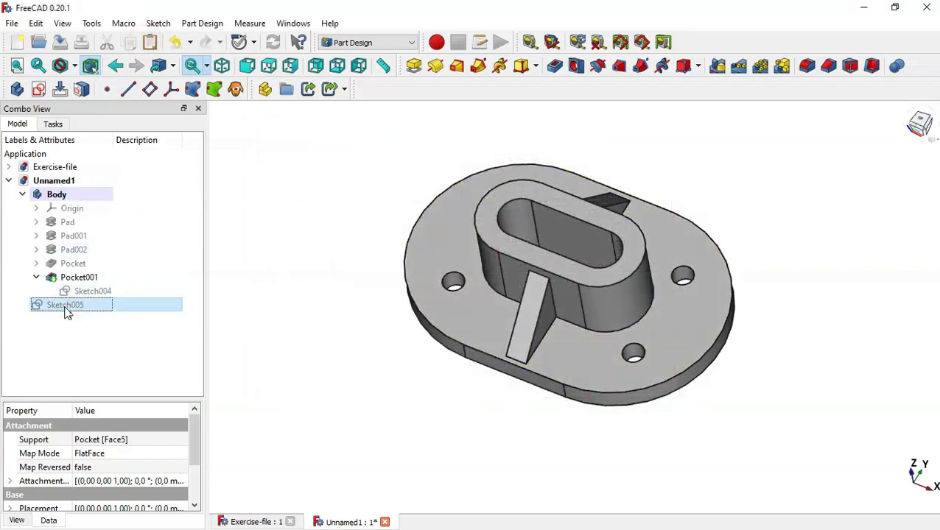
key("space")
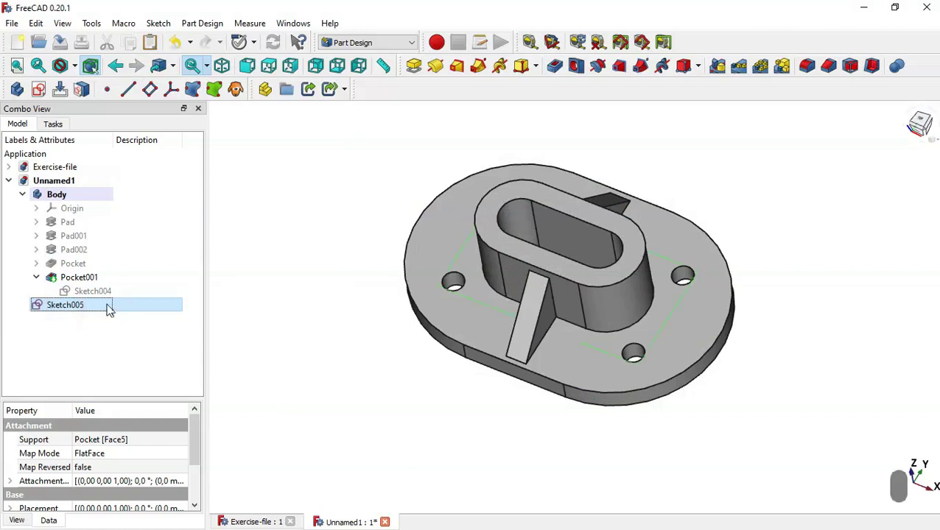
mouse_move(92, 309)
left_mouse_down()
mouse_move(121, 236)
mouse_move(113, 203)
left_mouse_up()
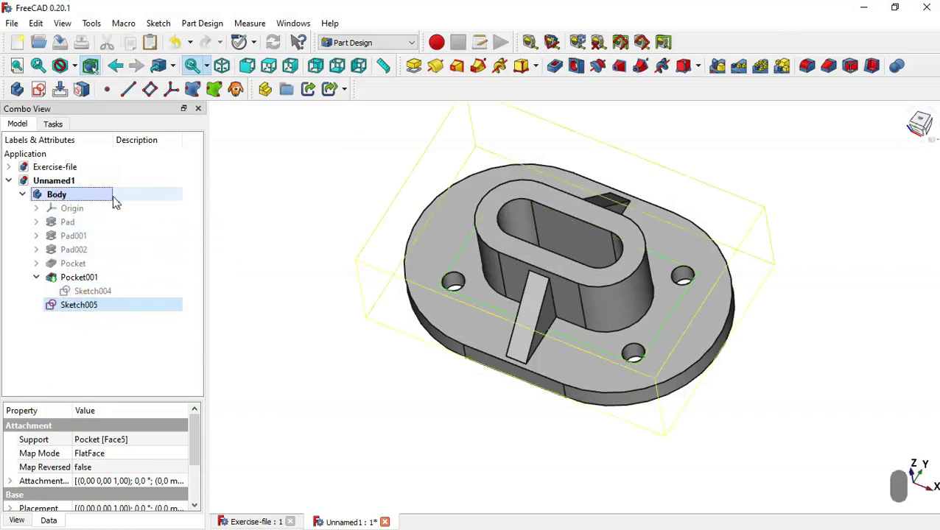
left_click(36, 278)
left_click(118, 293)
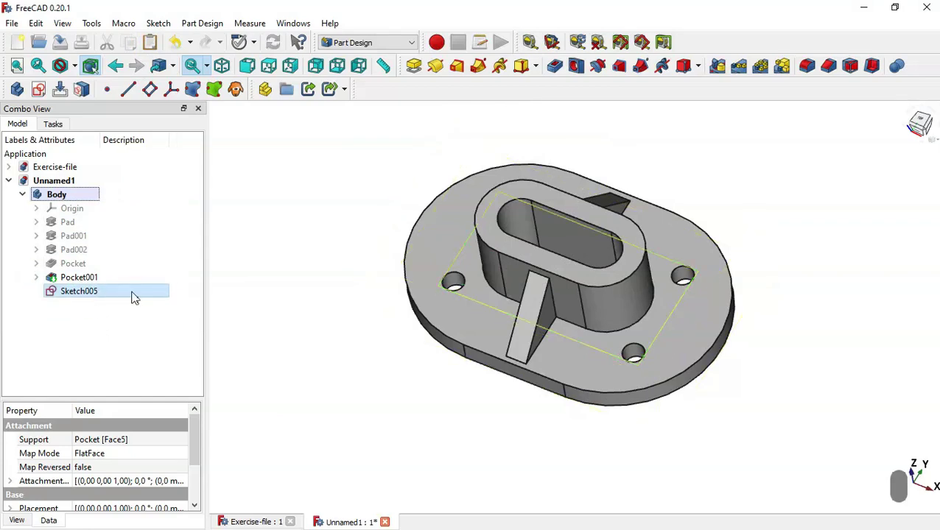
Step: Set the circle diameter in the copied sketch to 18 mm and close the sketch
double_click(134, 297)
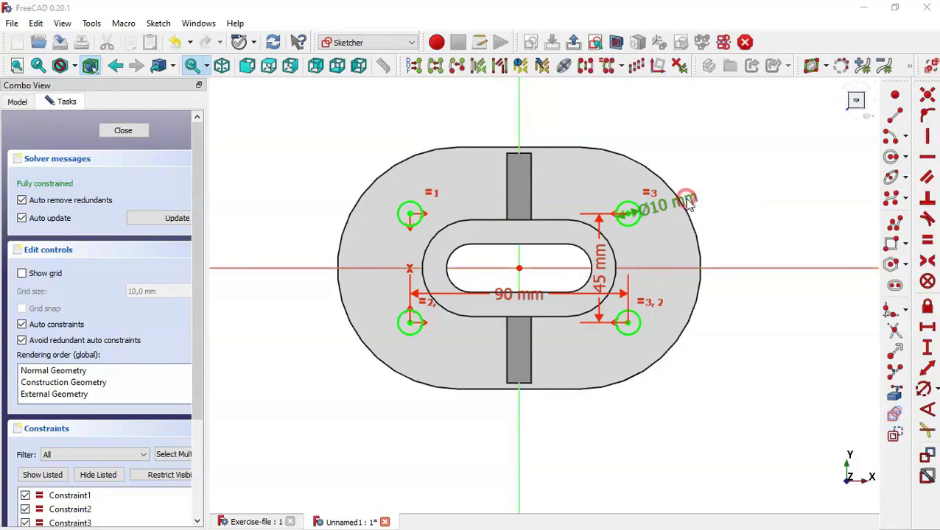
double_click(689, 205)
type("18")
key("Return")
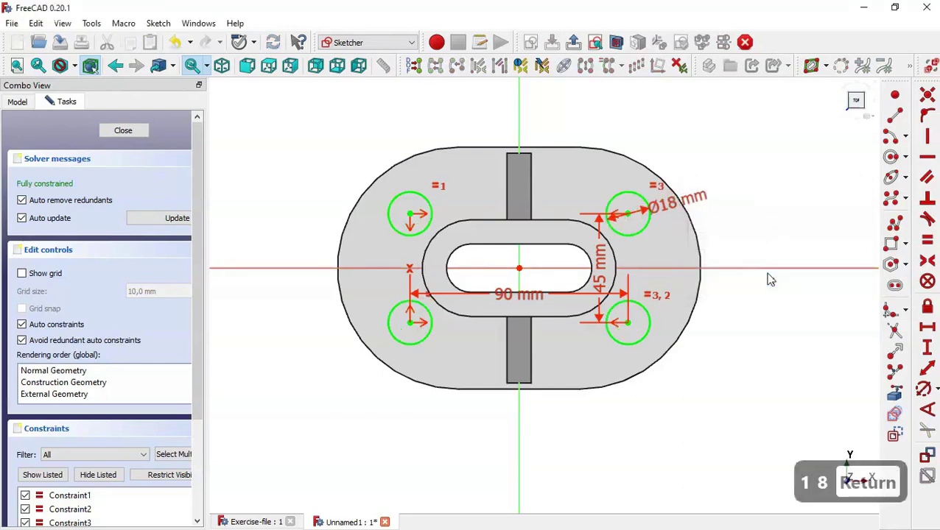
left_click(118, 130)
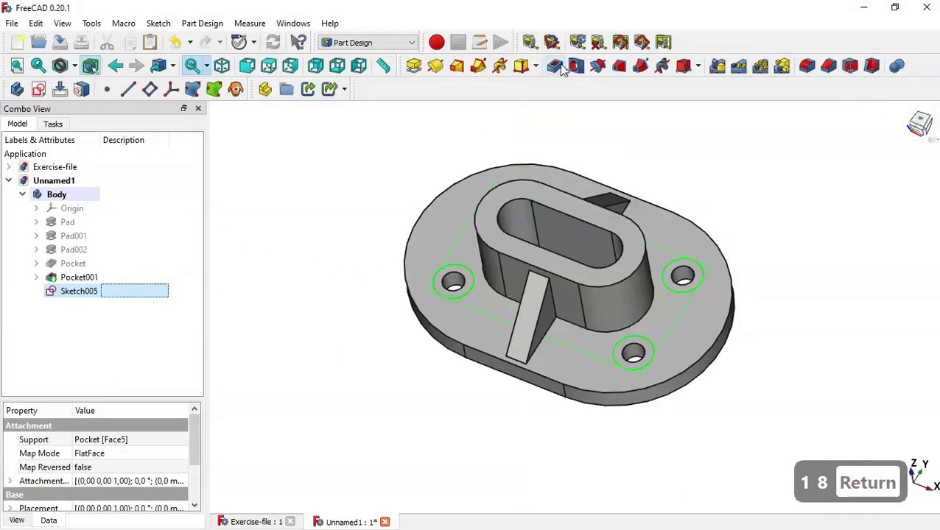
Step: Pocket the 18 mm circles 2.5 mm deep to counterbore the four corner holes
left_click(560, 68)
left_click(139, 226)
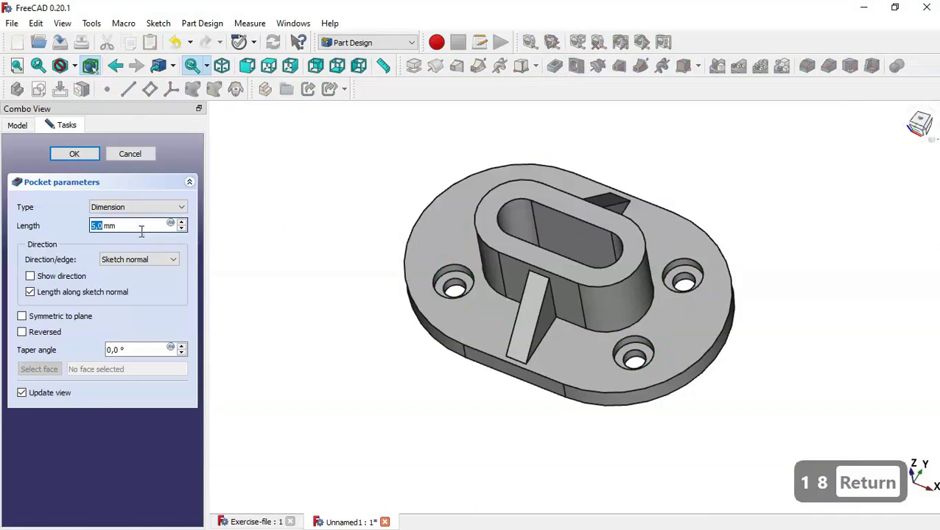
double_click(139, 226)
type("23.")
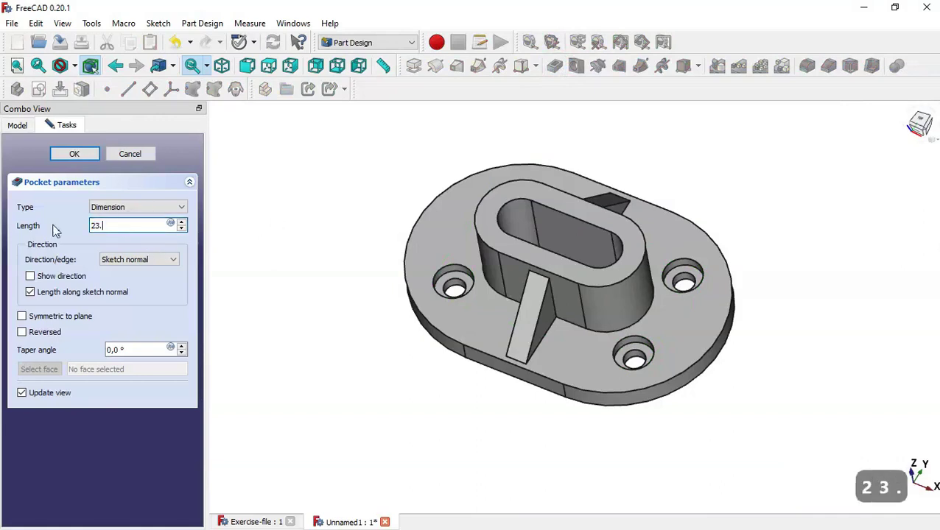
key("BackSpace")
key("BackSpace")
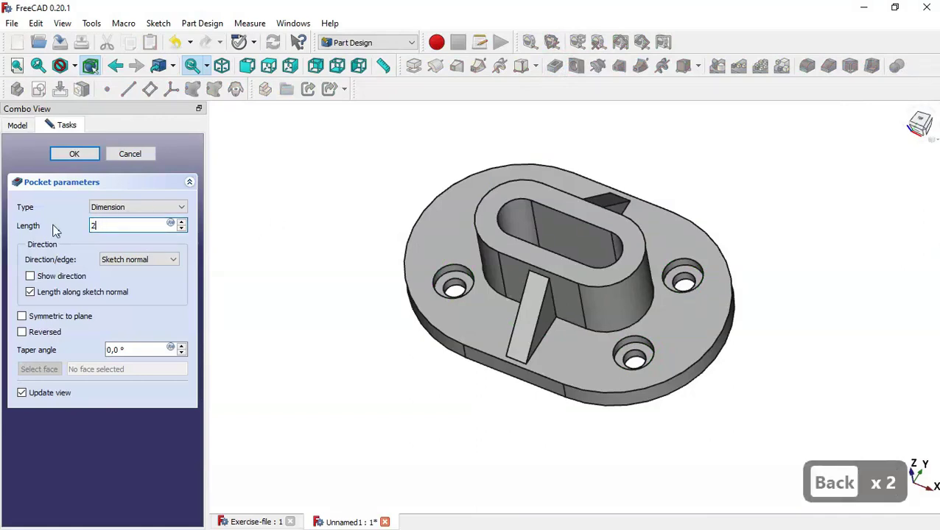
type(".5")
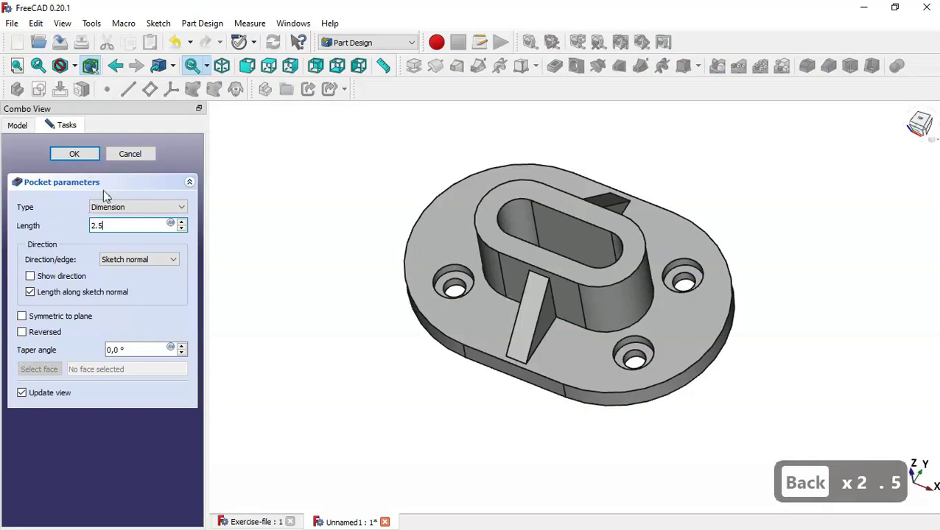
left_click(85, 155)
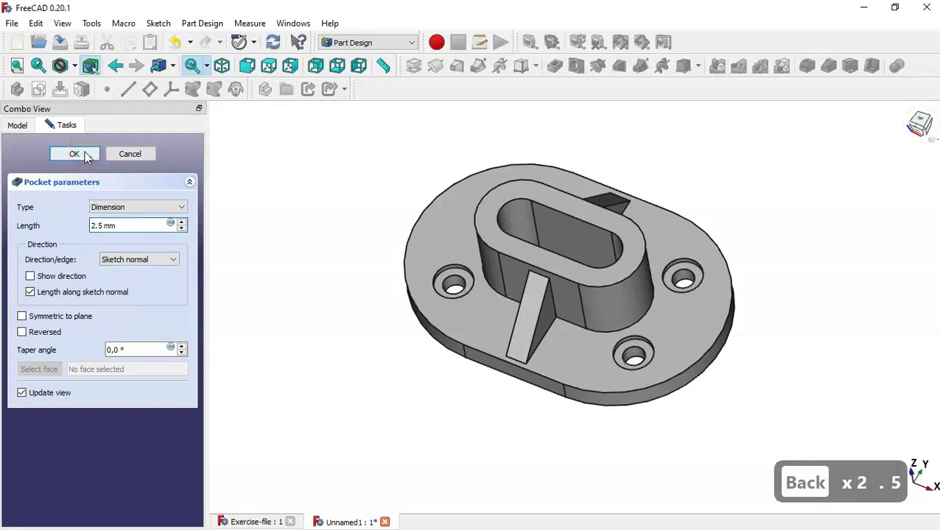
Step: Examine the dimensioned reference model in the Exercise-file document, then return to the part being modelled
left_click(447, 349)
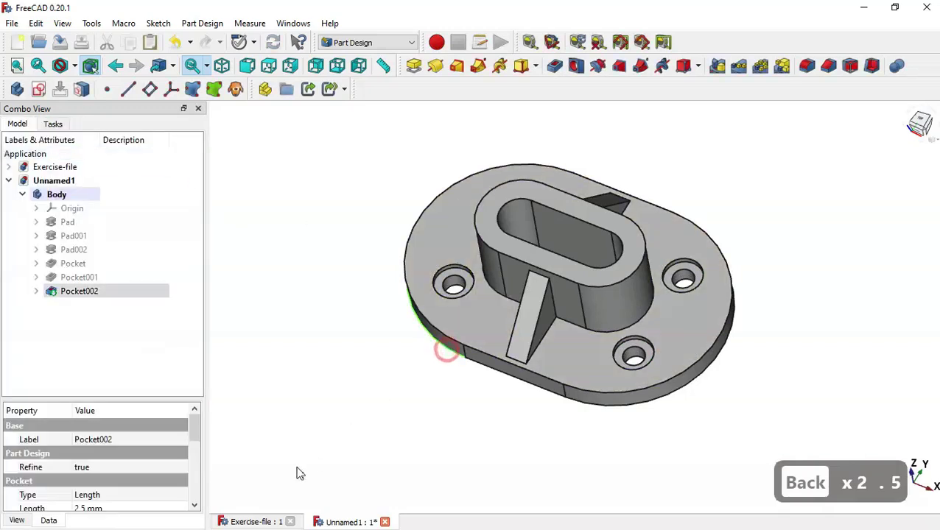
left_click(254, 521)
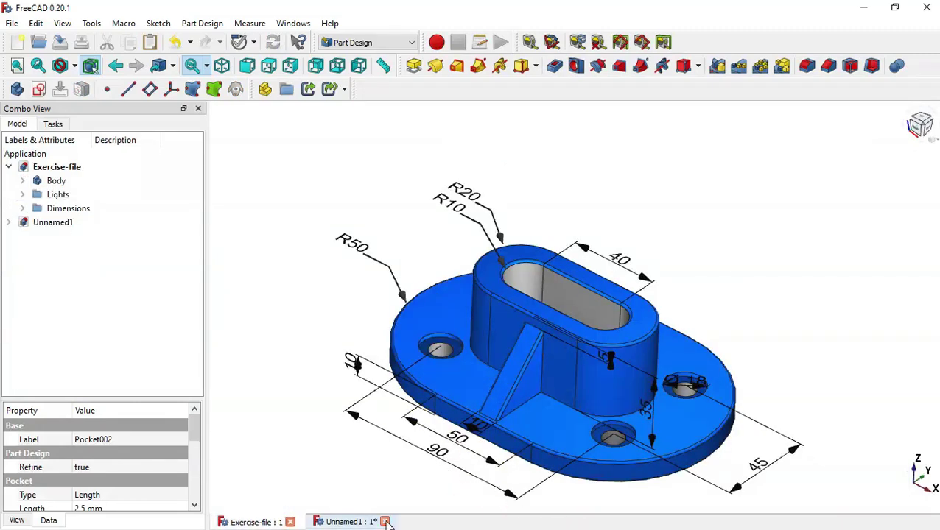
left_click(343, 523)
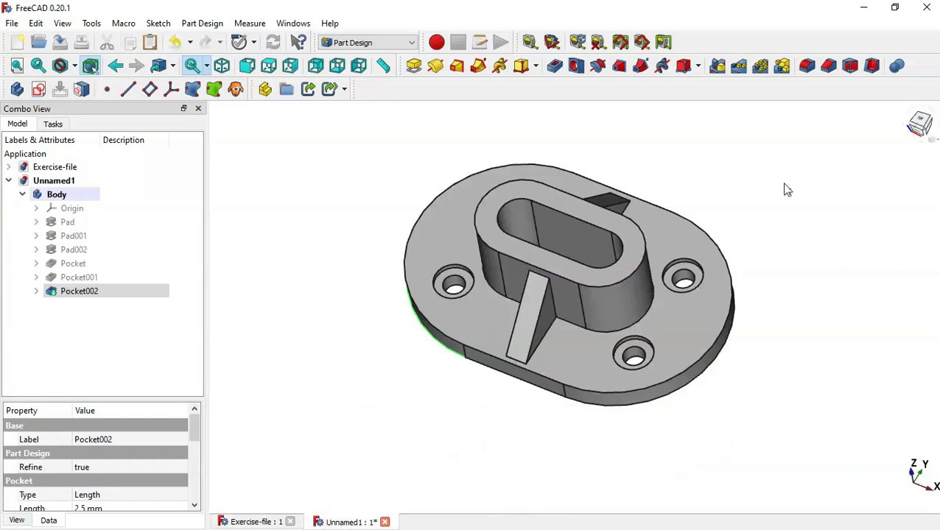
Step: Start a 1 mm fillet on the base plate's upper outer edge and add its lower outer edge
left_click(807, 231)
left_click_drag(503, 484, 485, 440)
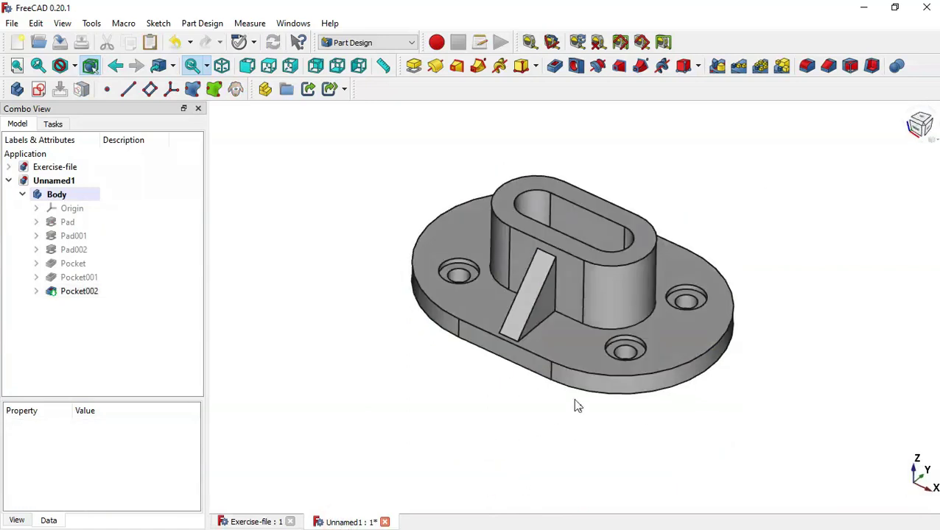
left_click(660, 373)
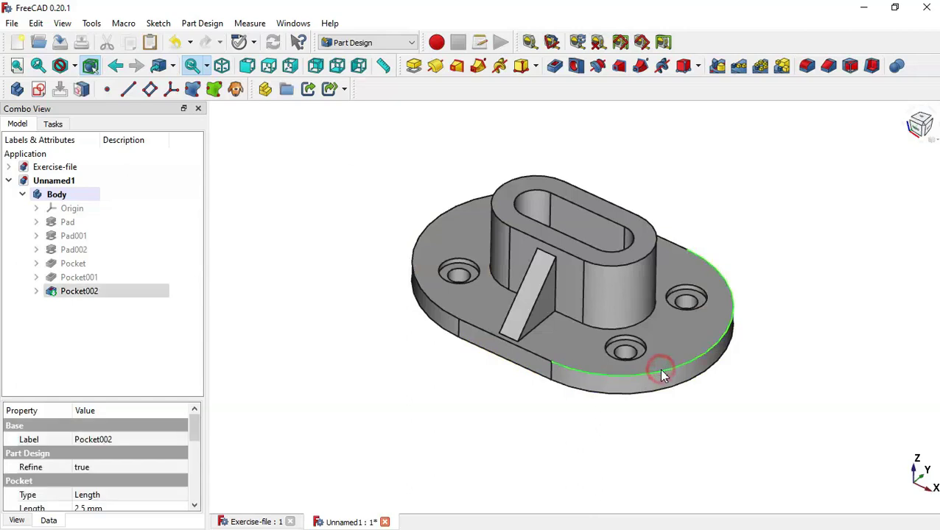
left_click(808, 66)
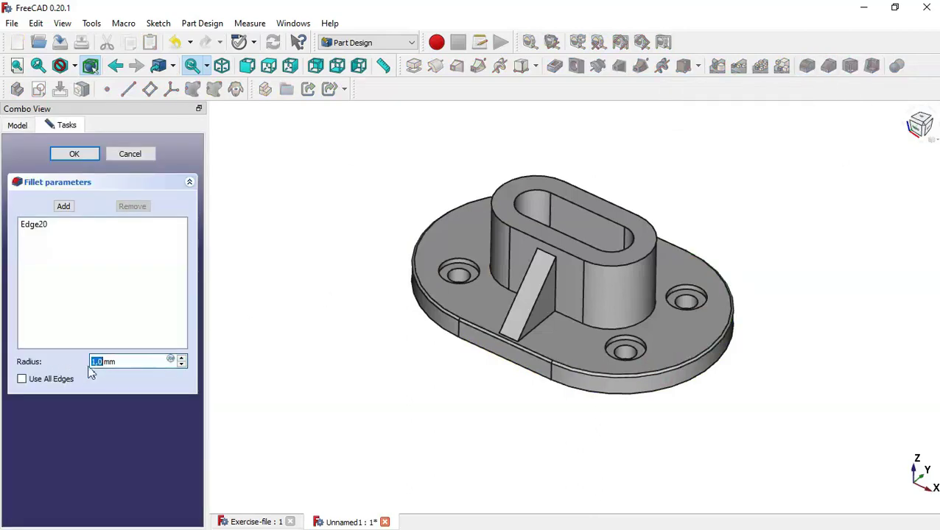
left_click(61, 207)
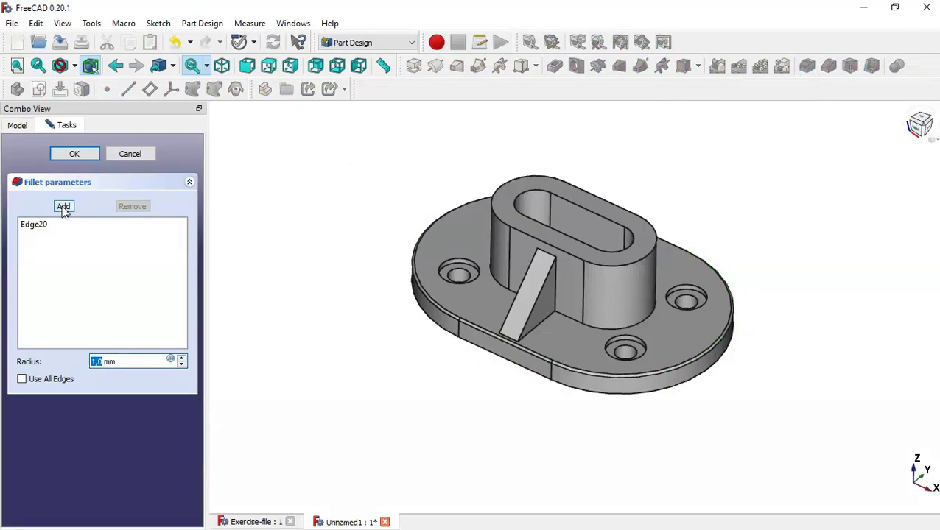
left_click(578, 395)
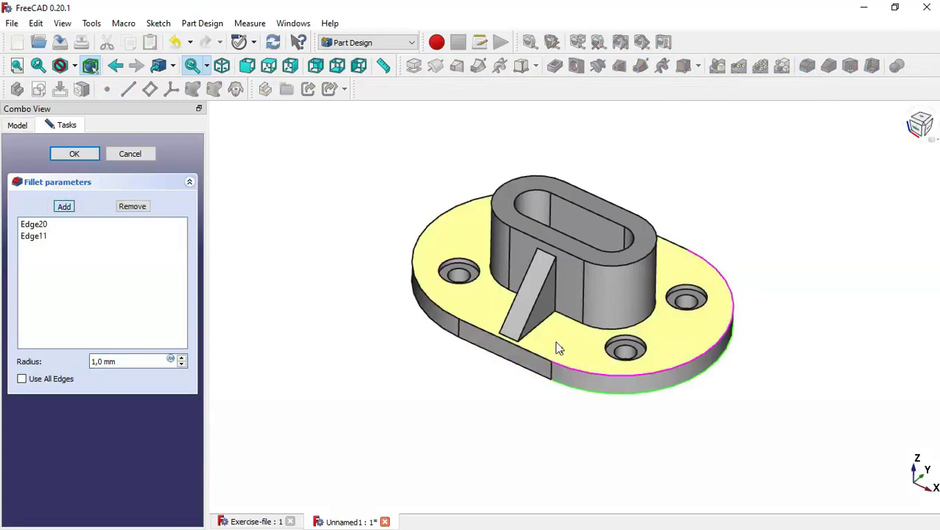
Step: Add the front rib's two sloping edges and the boss's outer and inner top rim edges to the fillet
left_click(519, 303)
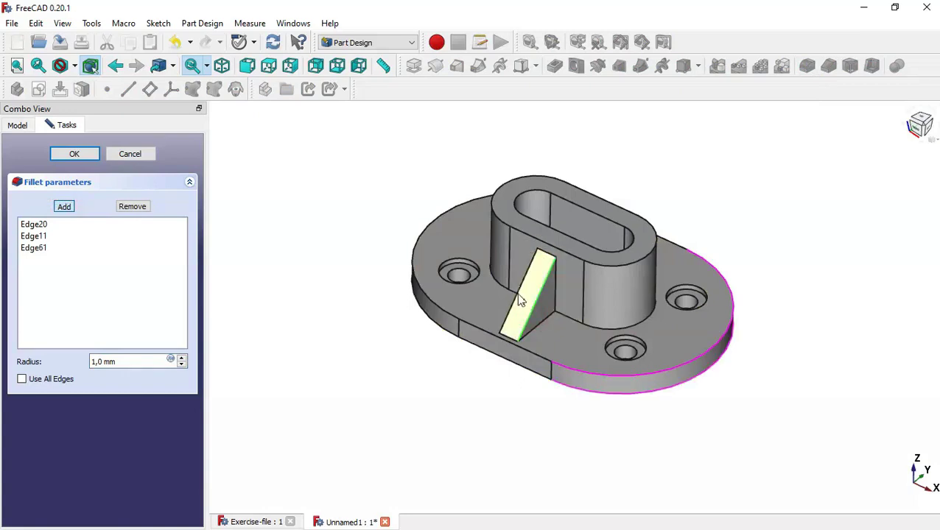
left_click_drag(518, 295, 531, 274)
left_click(530, 277)
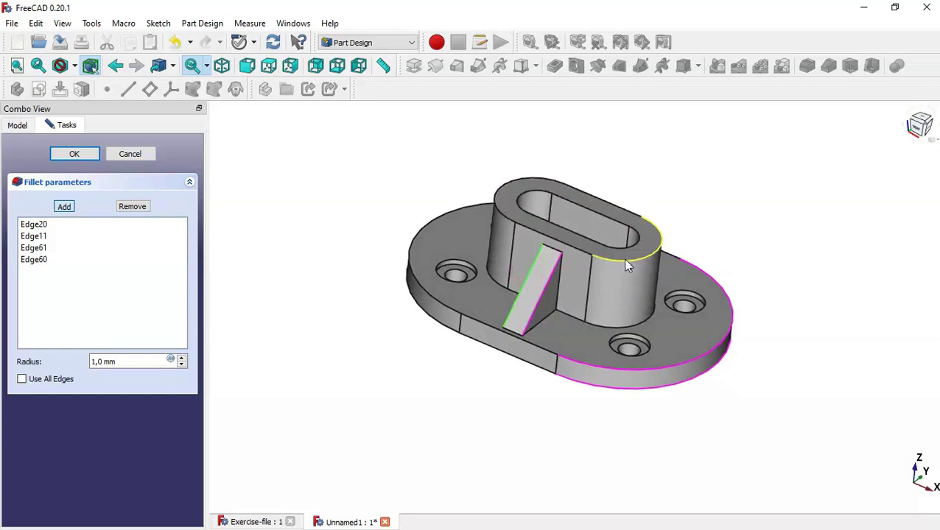
left_click(644, 253)
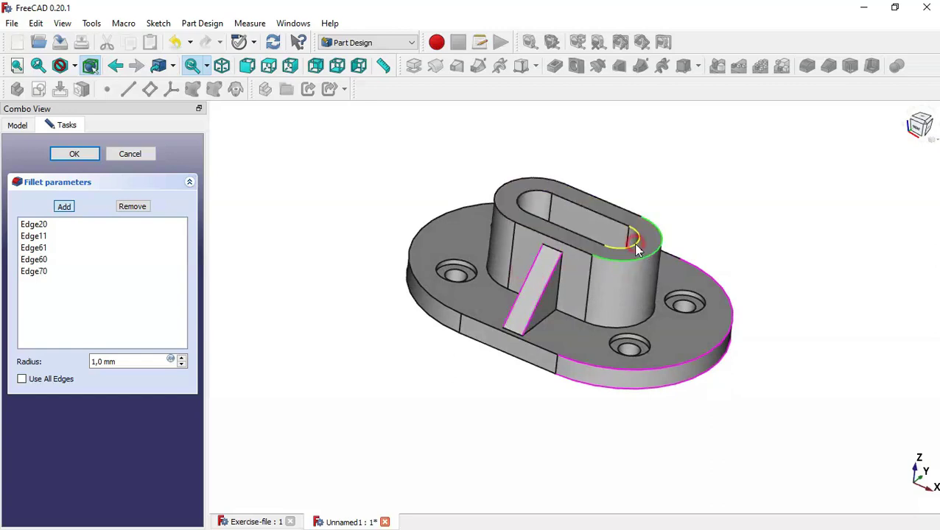
left_click(638, 250)
Step: Add the two sloping edges of the opposite rib and complete the fillet with a 1 mm radius
left_click_drag(794, 235, 660, 260)
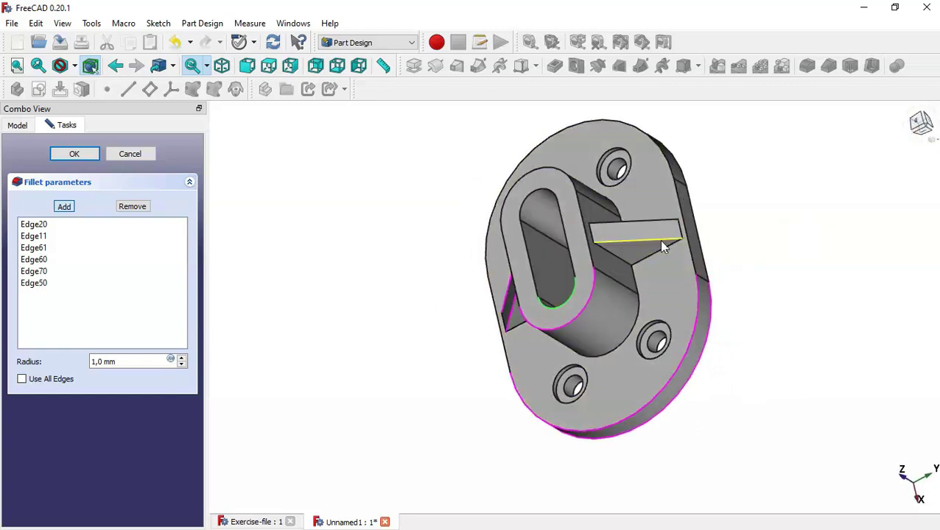
left_click(660, 241)
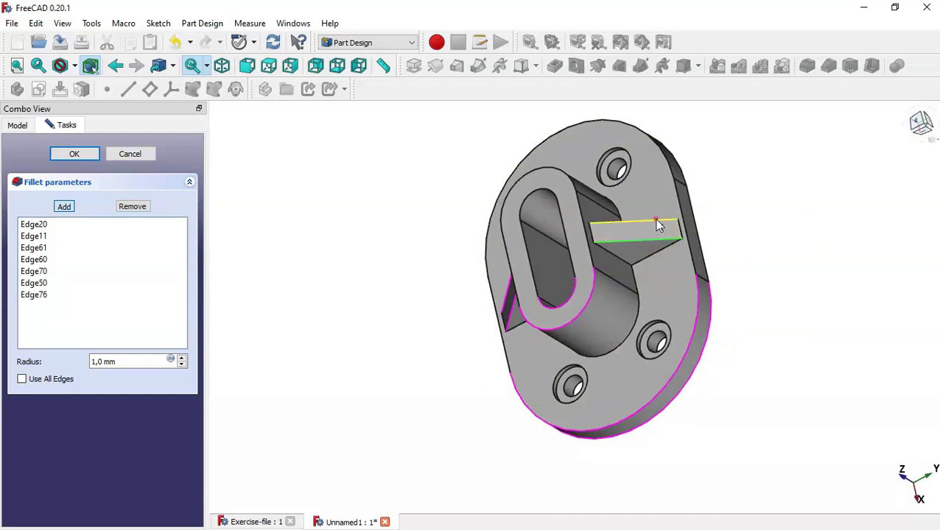
left_click(657, 221)
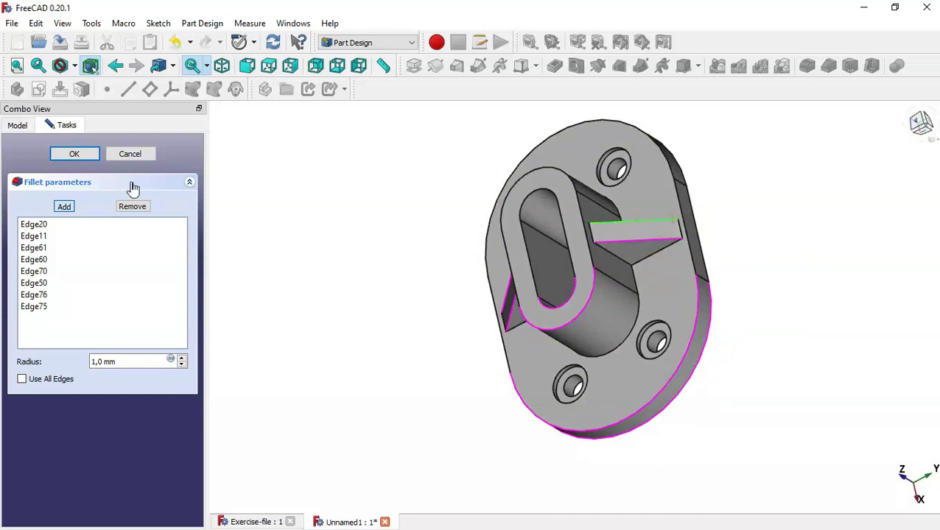
left_click(65, 208)
left_click_drag(455, 390, 604, 403)
key("0")
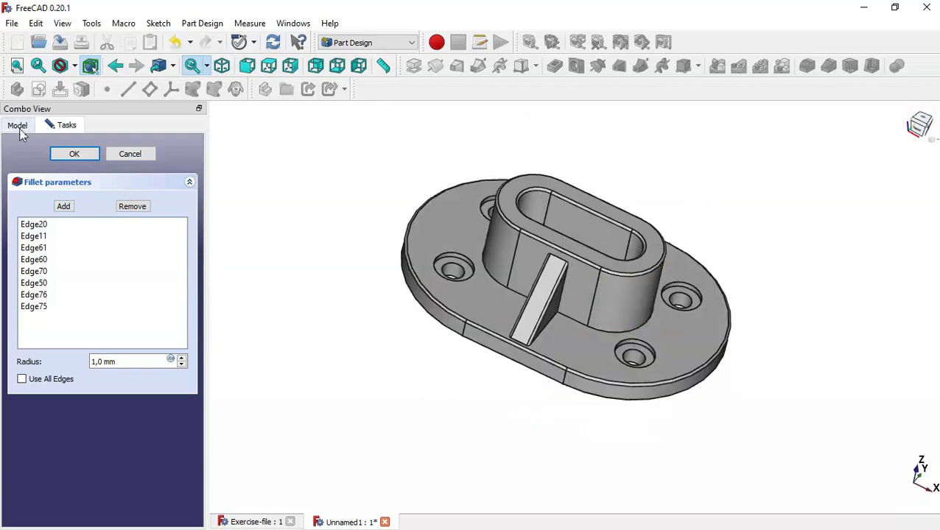
left_click(76, 155)
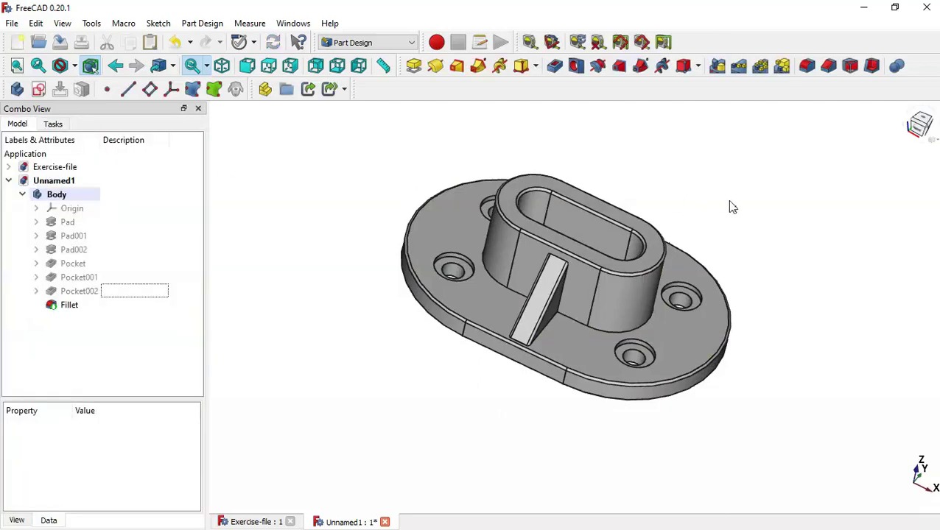
Step: Inspect the filleted part from several sides and return to the home view
left_click(730, 205)
key("Home")
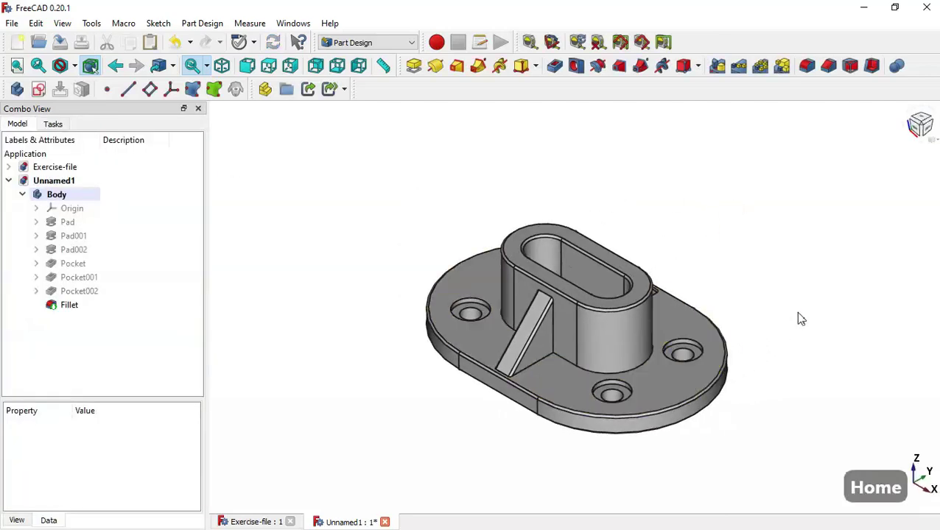
middle_click_drag(799, 316, 688, 302)
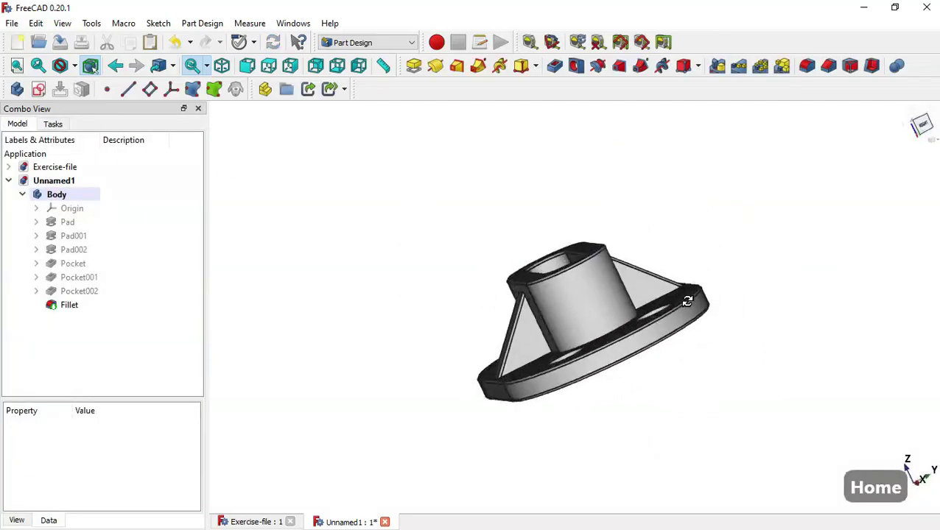
middle_click_drag(738, 384, 803, 371)
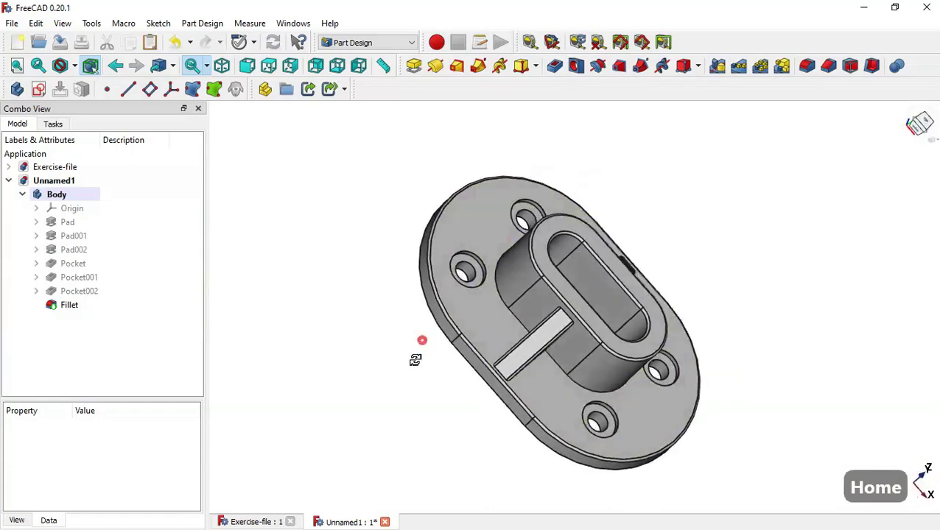
mouse_move(415, 359)
middle_mouse_down()
mouse_move(415, 415)
mouse_move(514, 432)
mouse_move(655, 415)
mouse_move(587, 298)
mouse_move(415, 343)
middle_mouse_up()
key("Home")
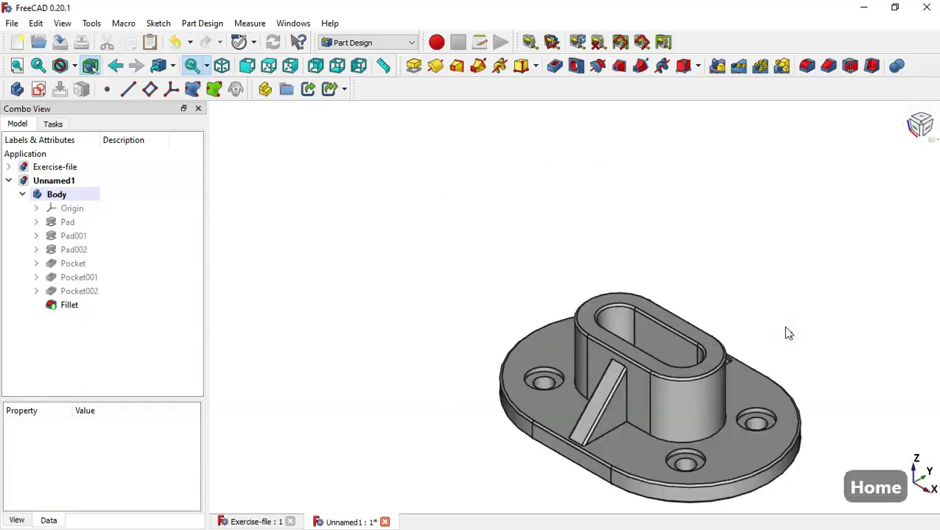